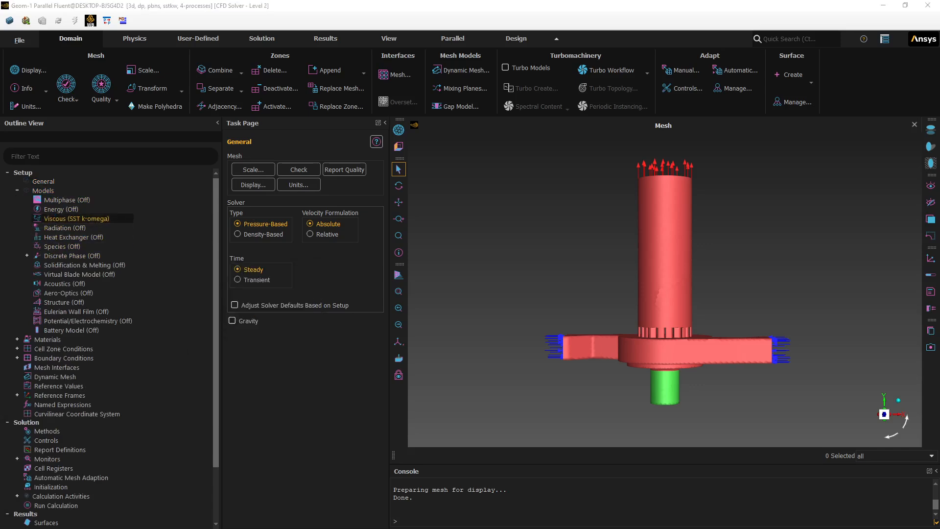
Set the viscous model to Realizable k-epsilon (2 eqn) with Scalable Wall Functions
drag(0, 109, 329, 134)
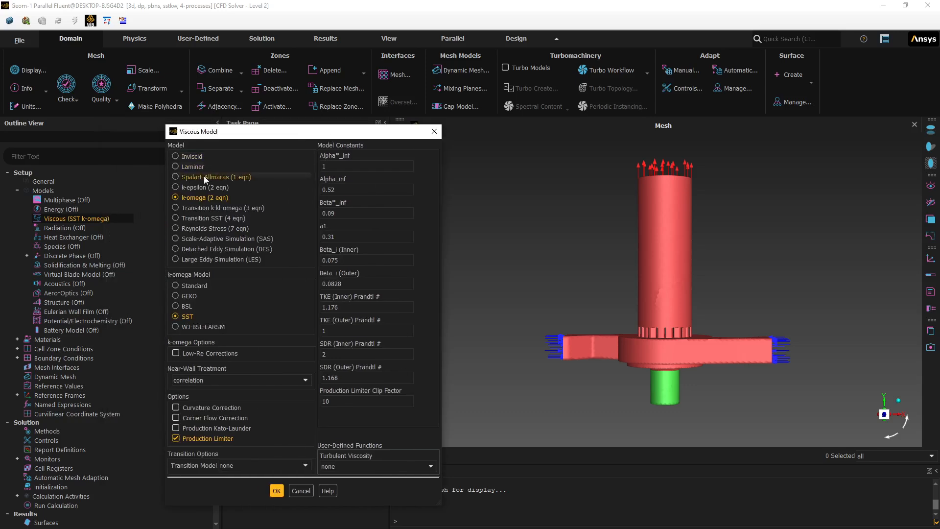
click(175, 187)
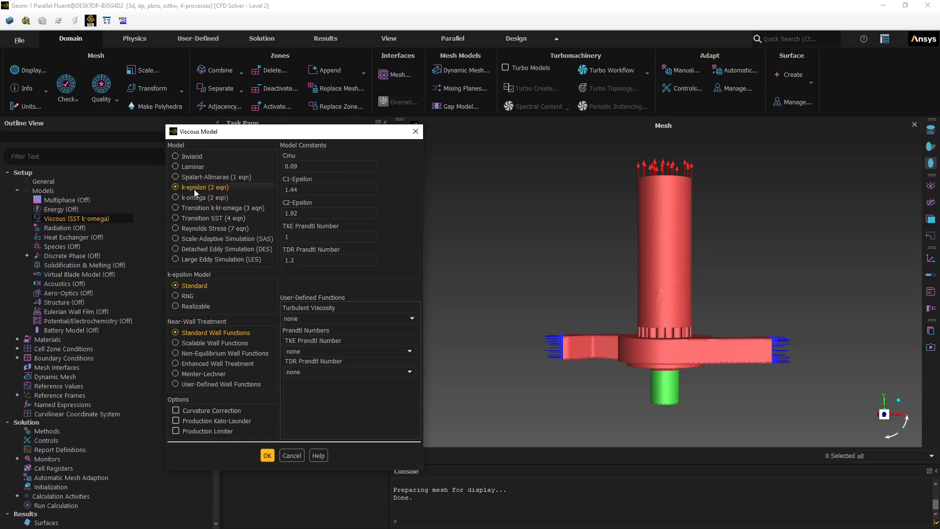
click(176, 306)
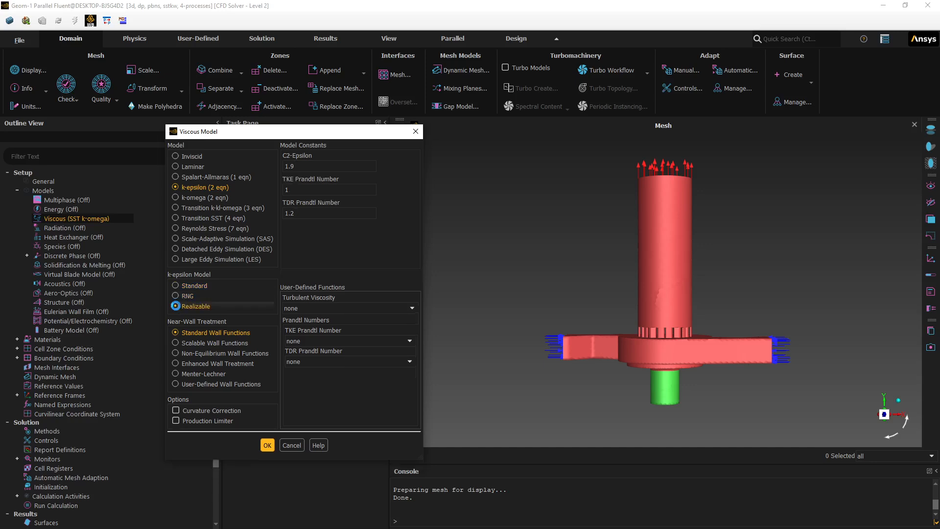
click(177, 342)
click(267, 446)
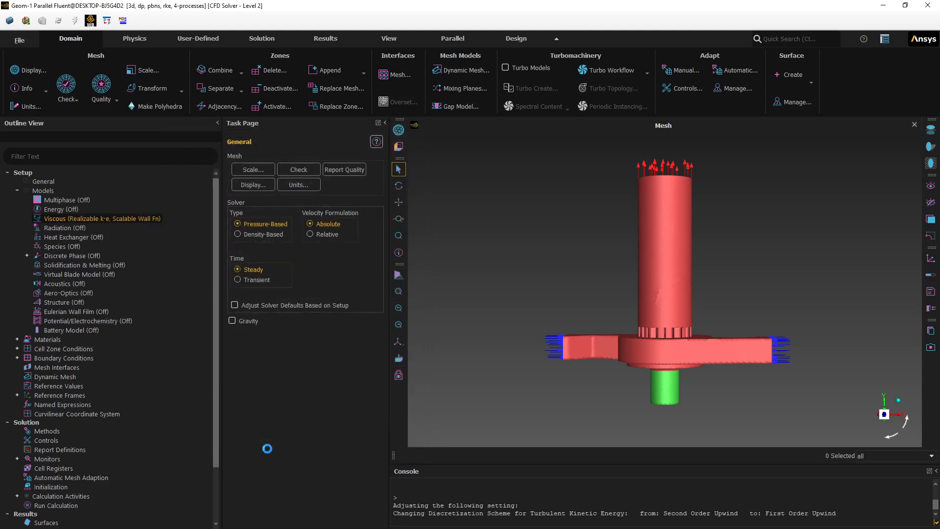
Set the outlet boundary's gauge pressure to -4000 Pa and enable Prevent Reverse Flow
click(16, 190)
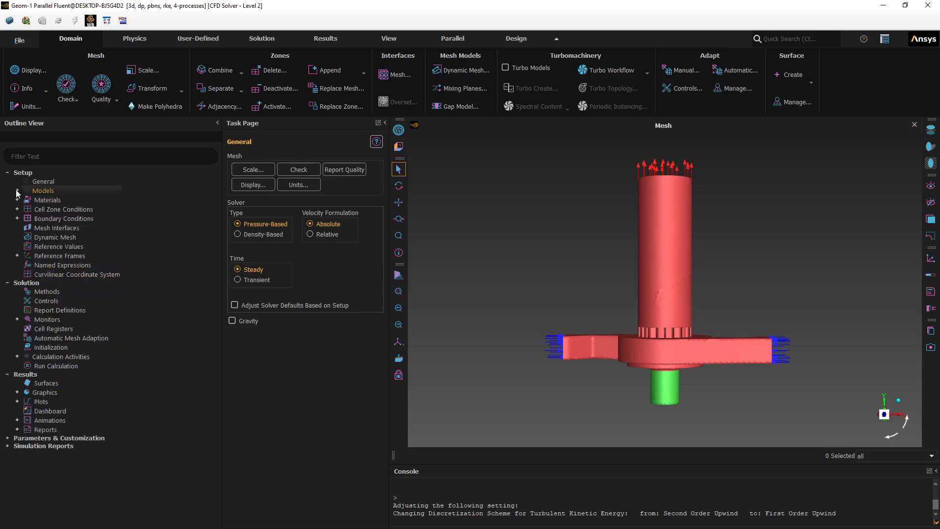
click(17, 219)
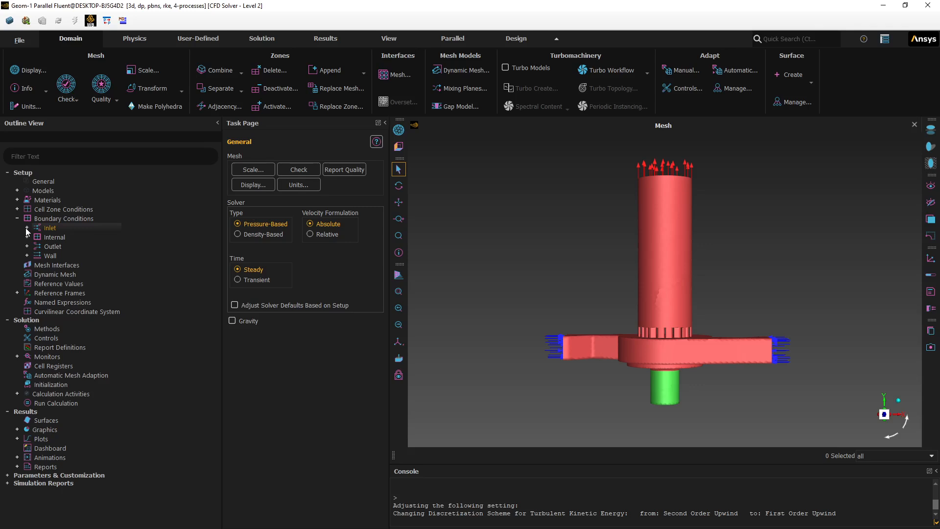
click(26, 228)
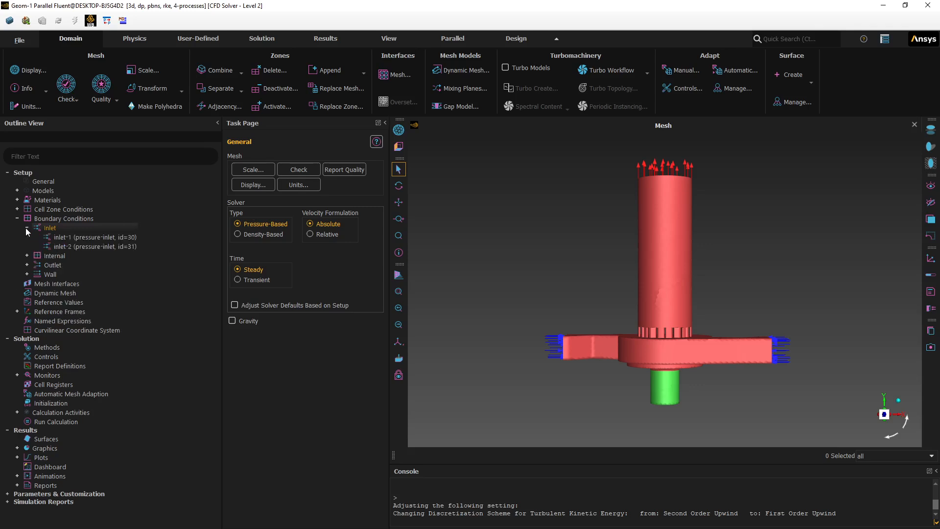
click(27, 264)
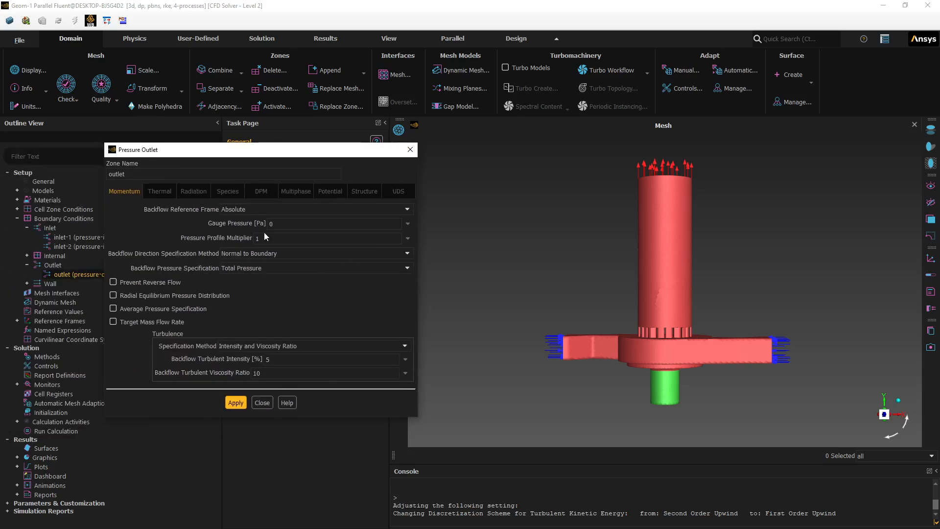
double_click(283, 226)
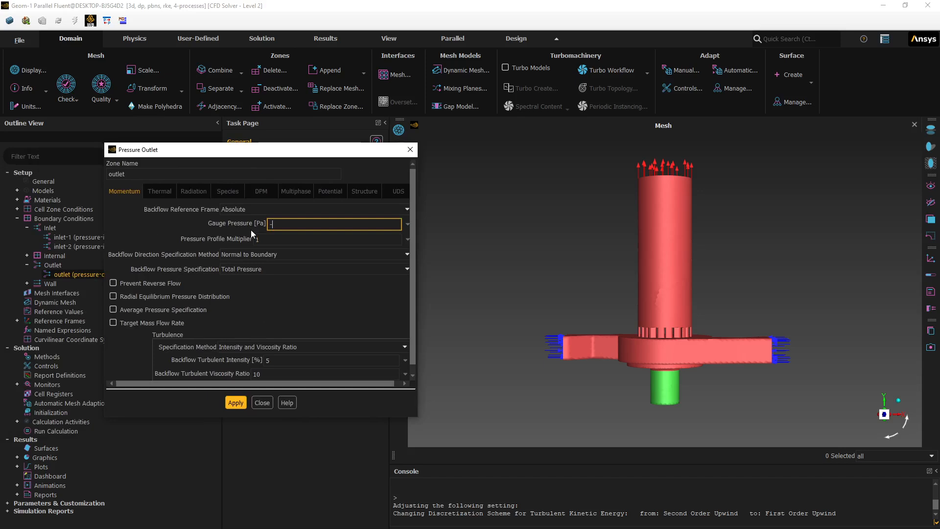
text(-4000)
click(113, 283)
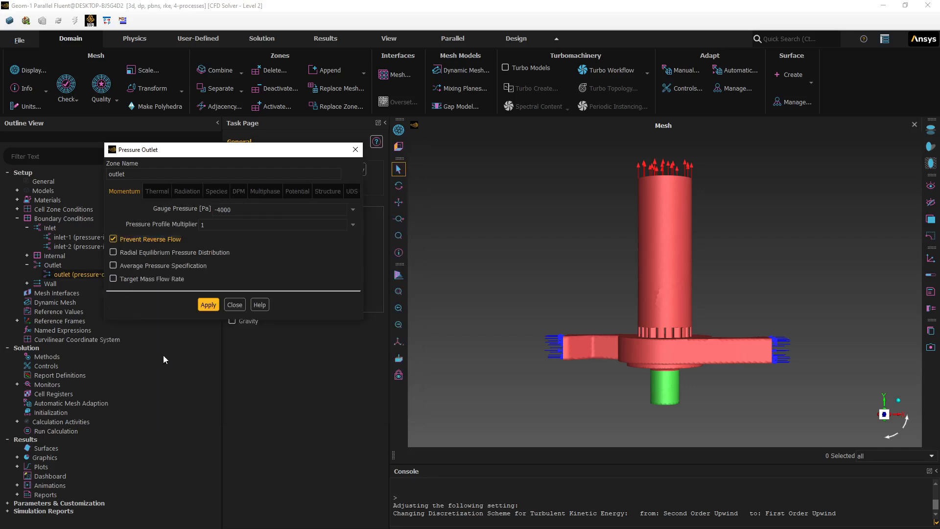
click(208, 305)
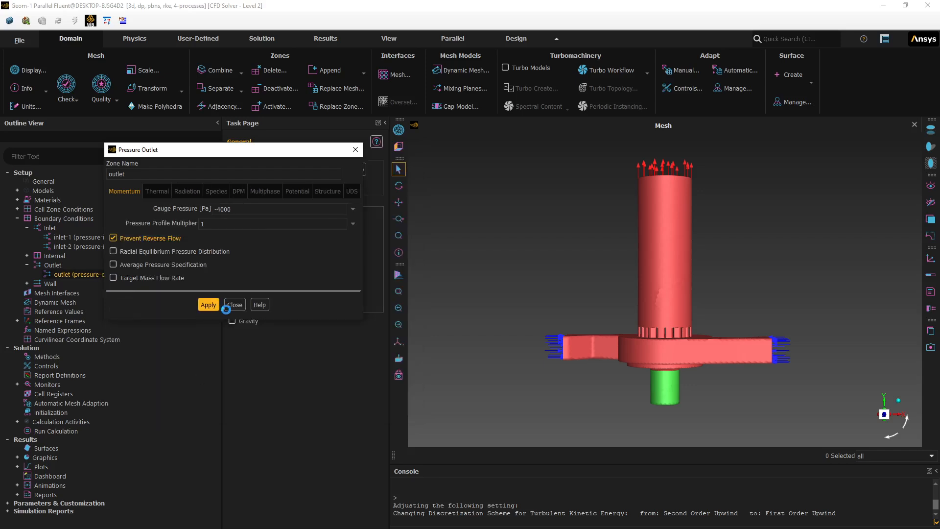
click(235, 304)
Enable Prevent Reverse Flow on the inlet-1 pressure inlet and apply it
click(63, 238)
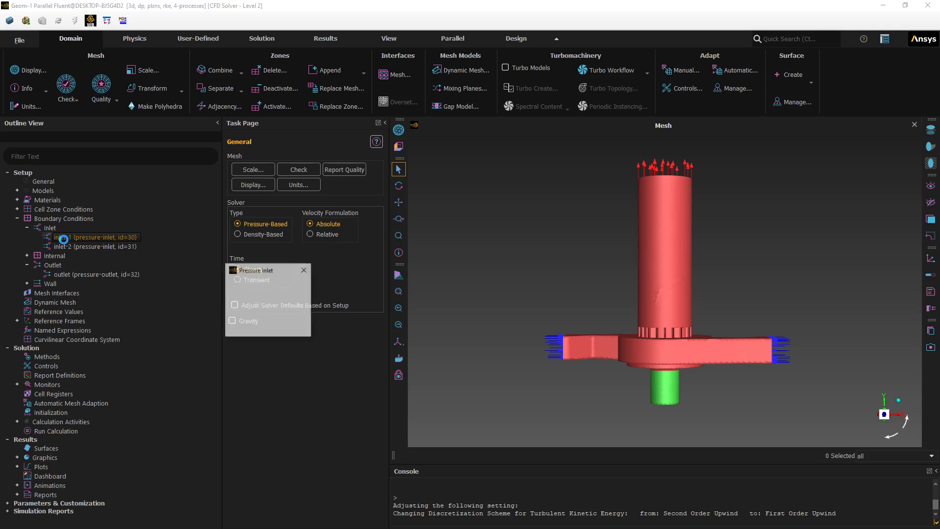
click(234, 387)
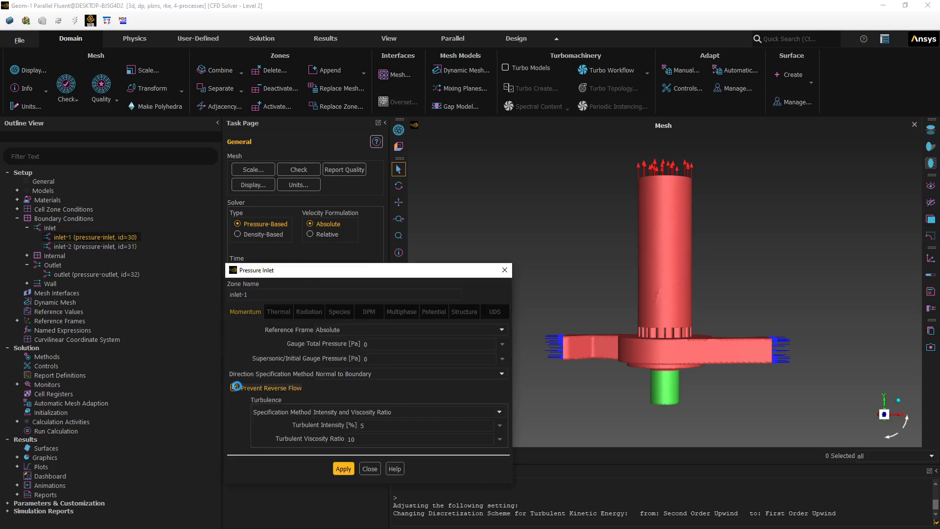
click(350, 471)
click(367, 469)
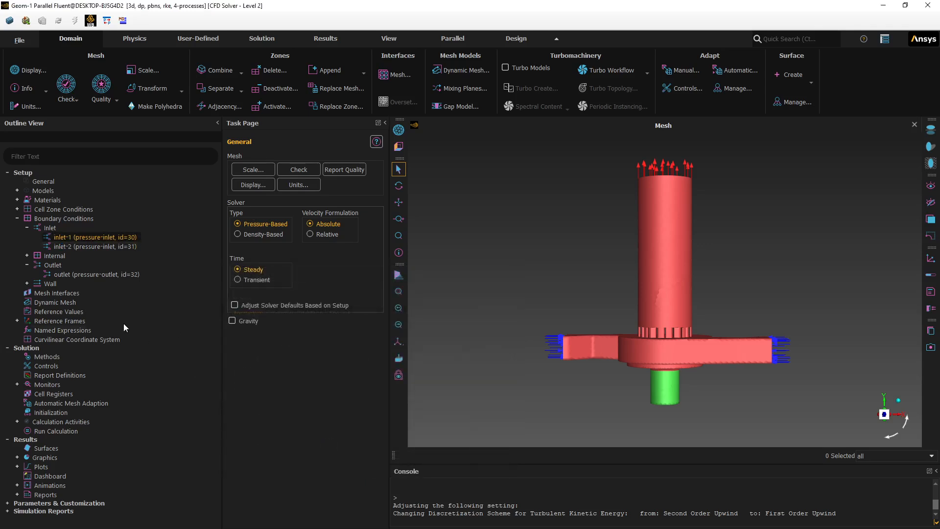
Enable Prevent Reverse Flow on the inlet-2 pressure inlet
double_click(74, 246)
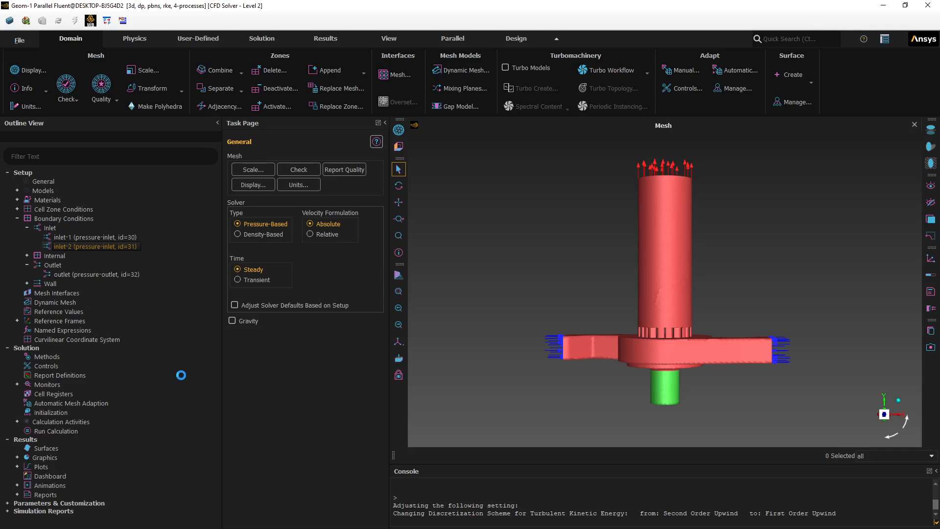
click(240, 387)
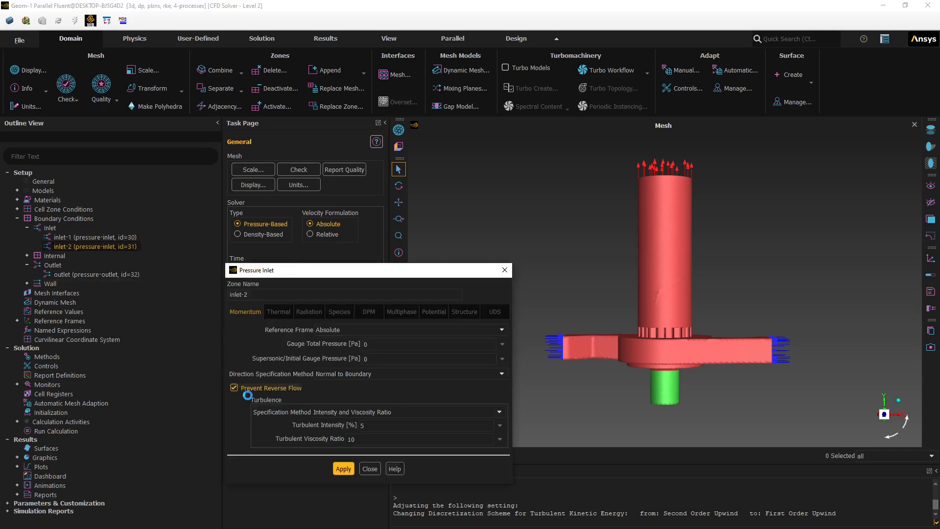
click(369, 469)
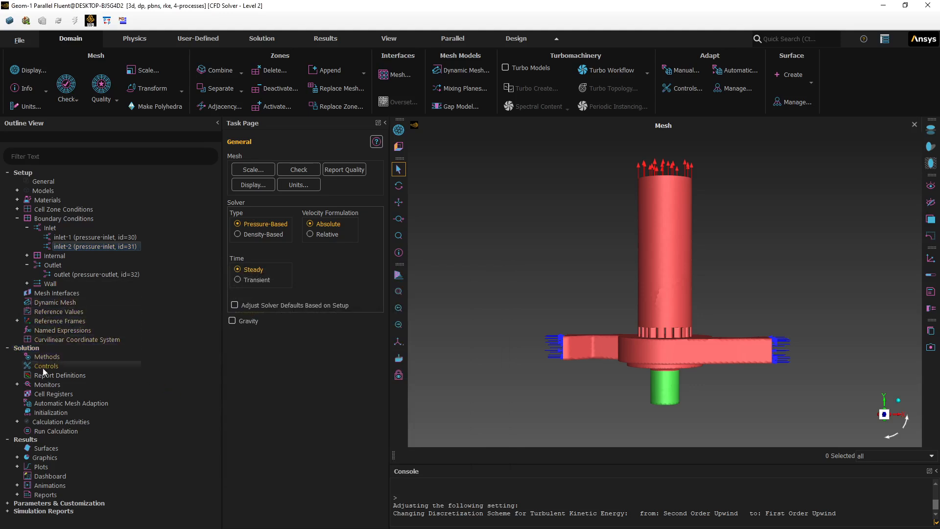
Create a mass flow rate flux report definition named mass-flow-outlet for the outlet boundary
right_click(54, 376)
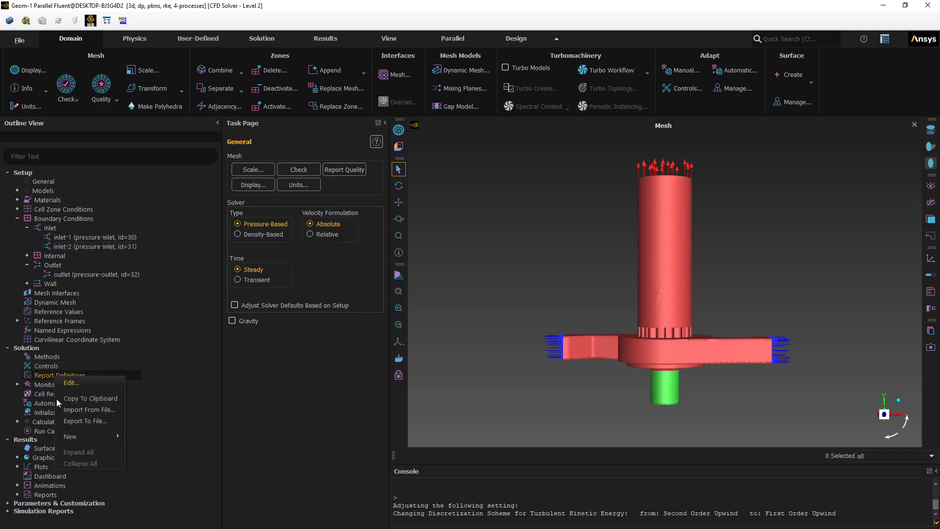
mouse_move(87, 436)
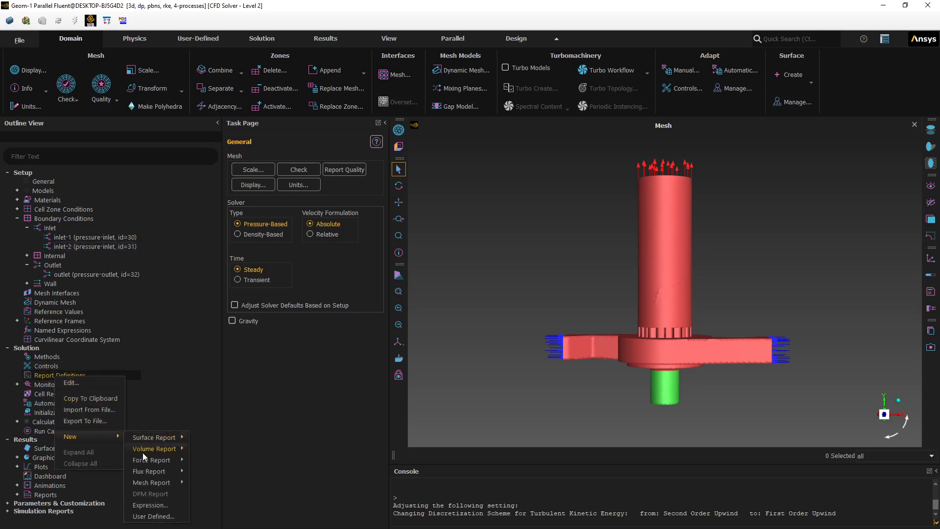
mouse_move(172, 471)
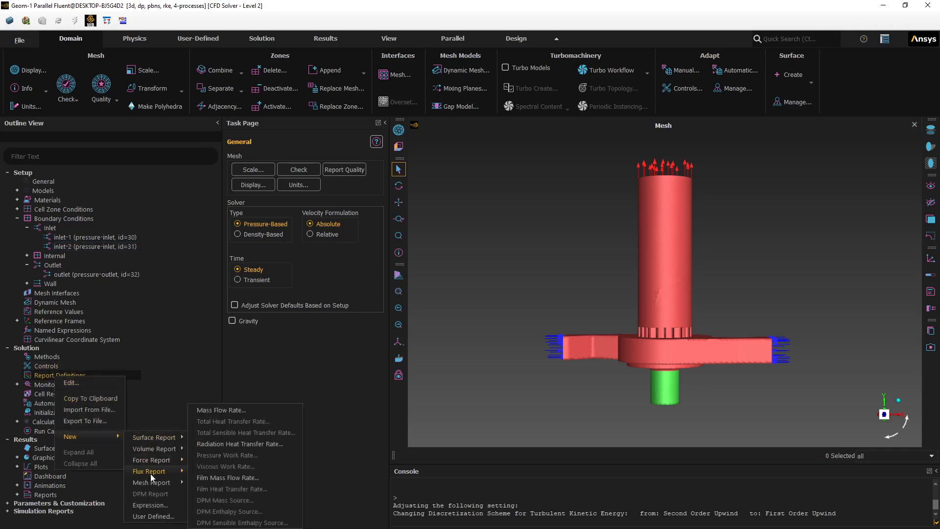
click(201, 410)
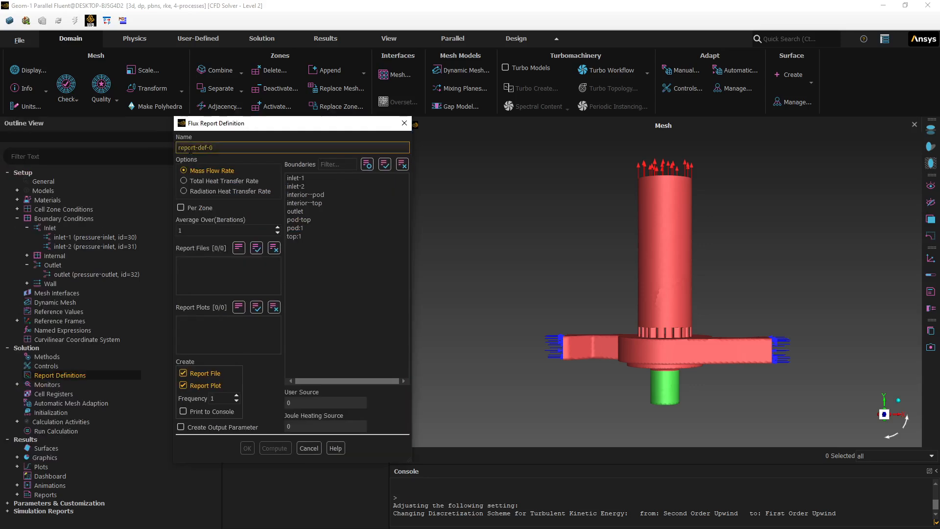
text(ma)
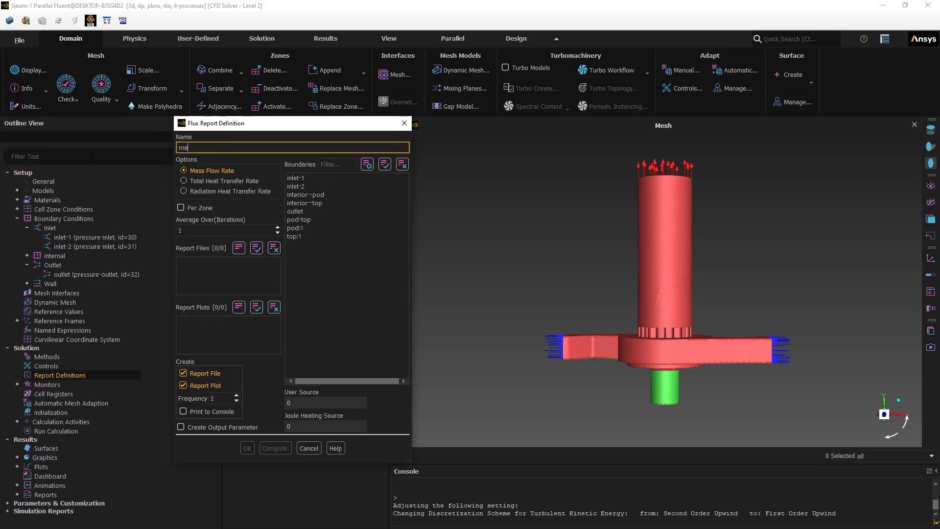
text(ss-flow-outlet)
click(291, 211)
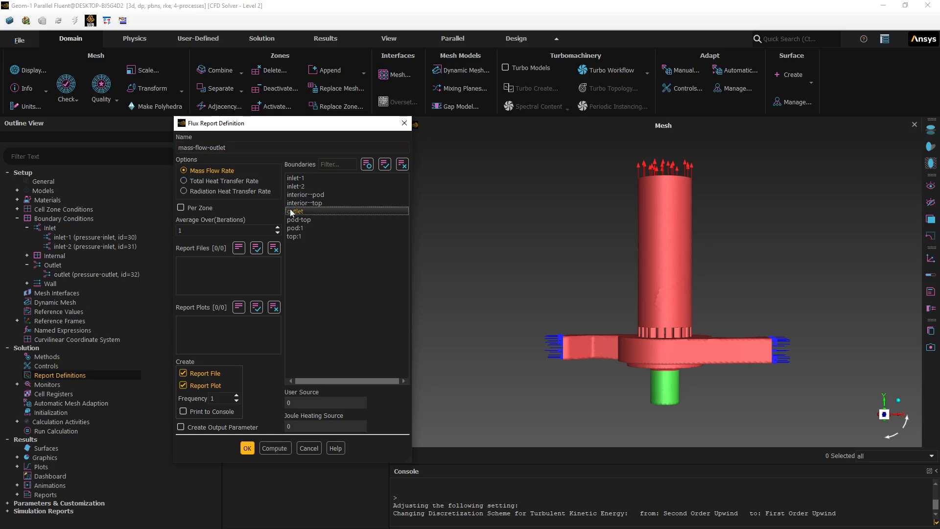
click(247, 450)
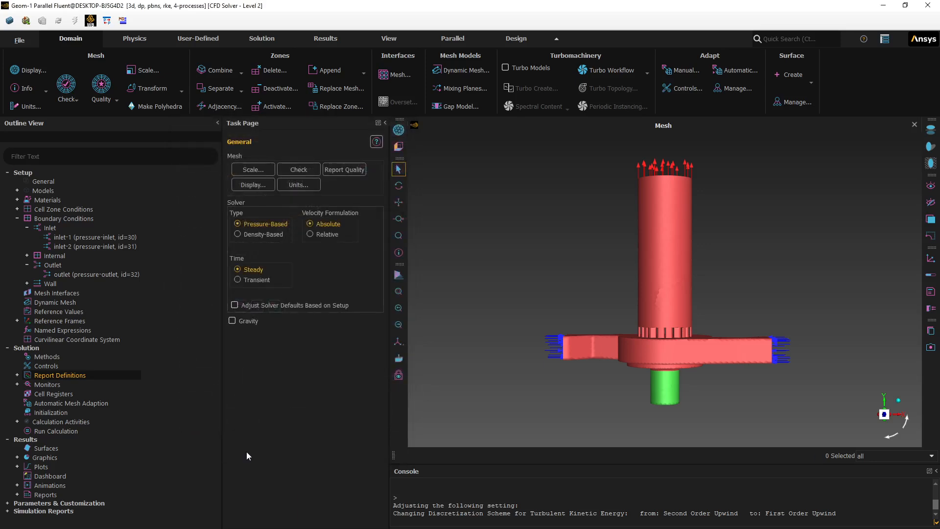
Create a volume-average report definition of Velocity Magnitude for the pod cell zone
right_click(49, 377)
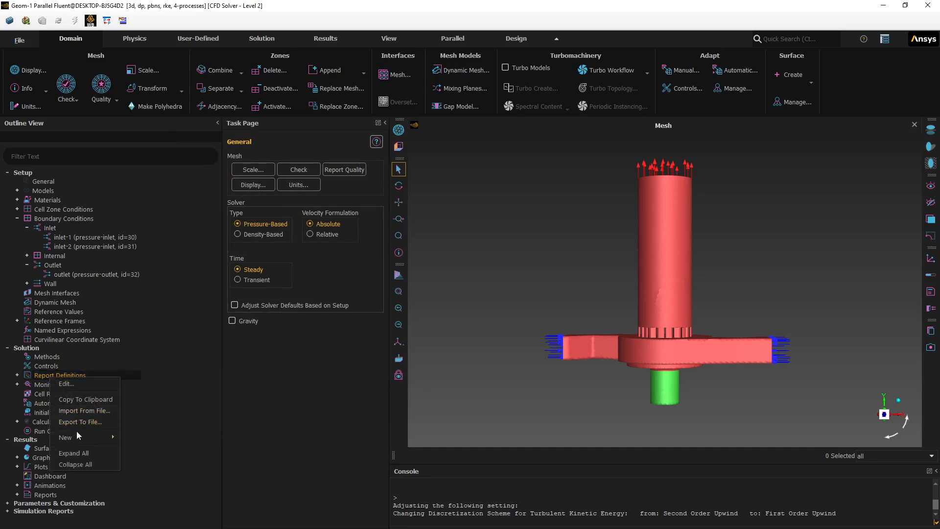
mouse_move(103, 435)
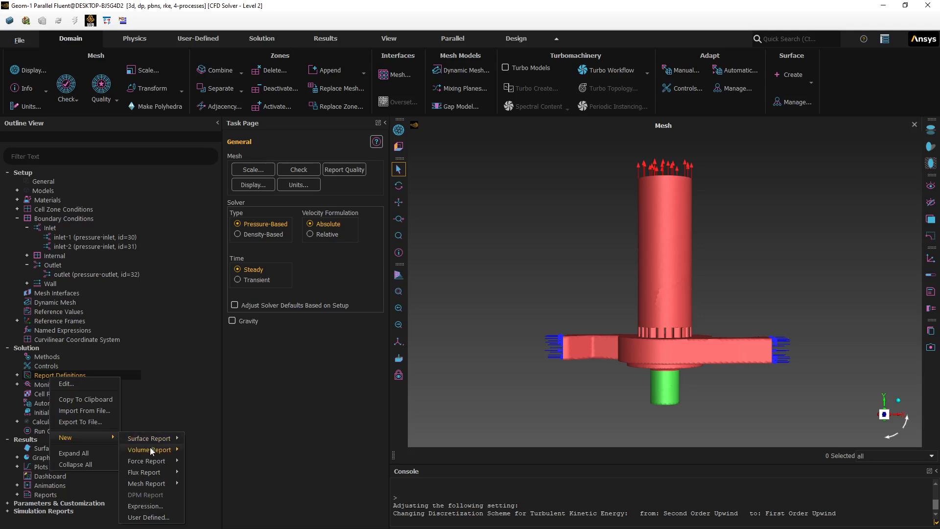
mouse_move(157, 449)
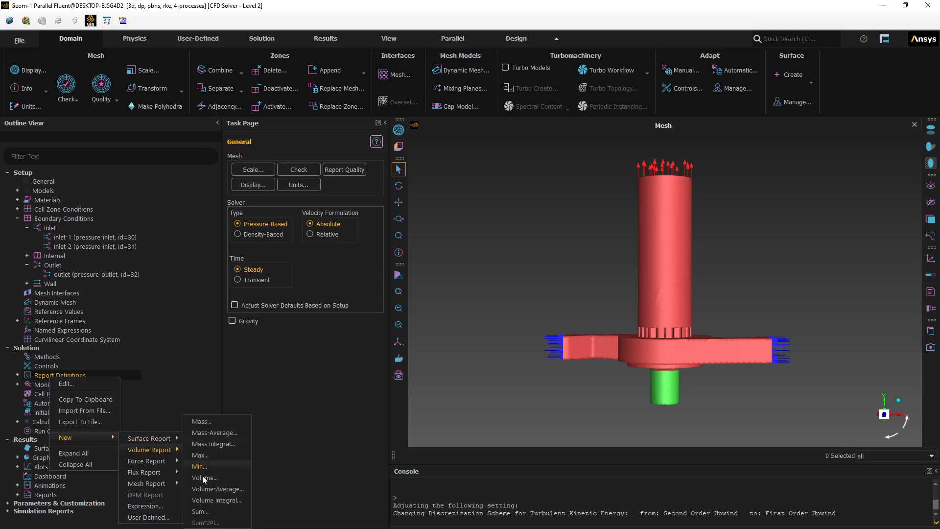
click(210, 489)
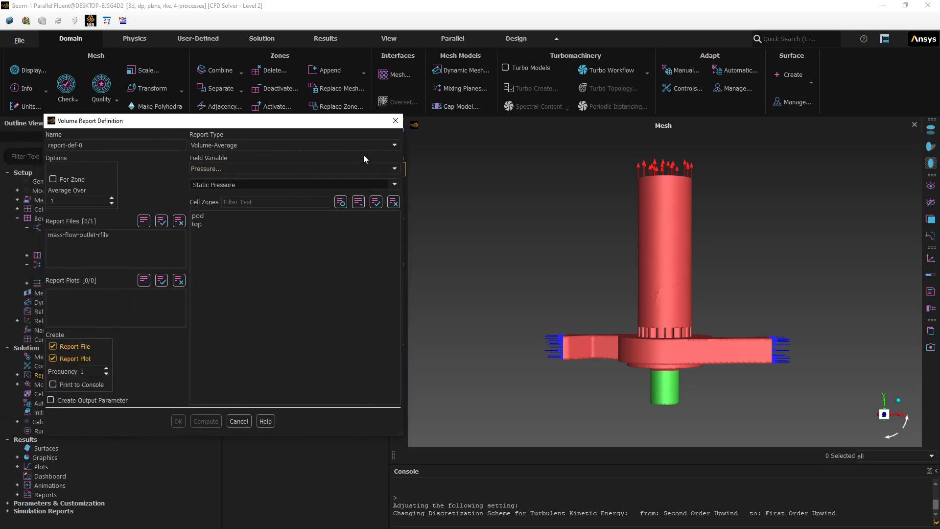
click(395, 168)
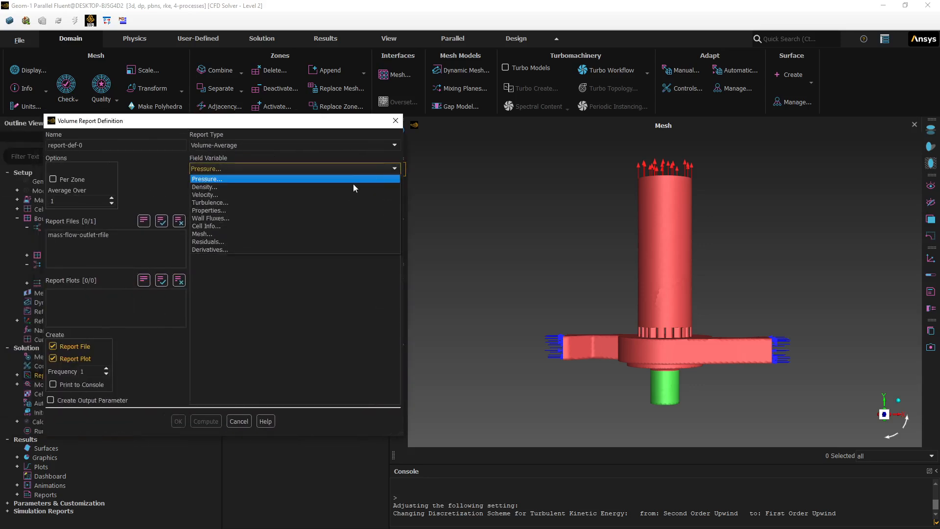
click(349, 194)
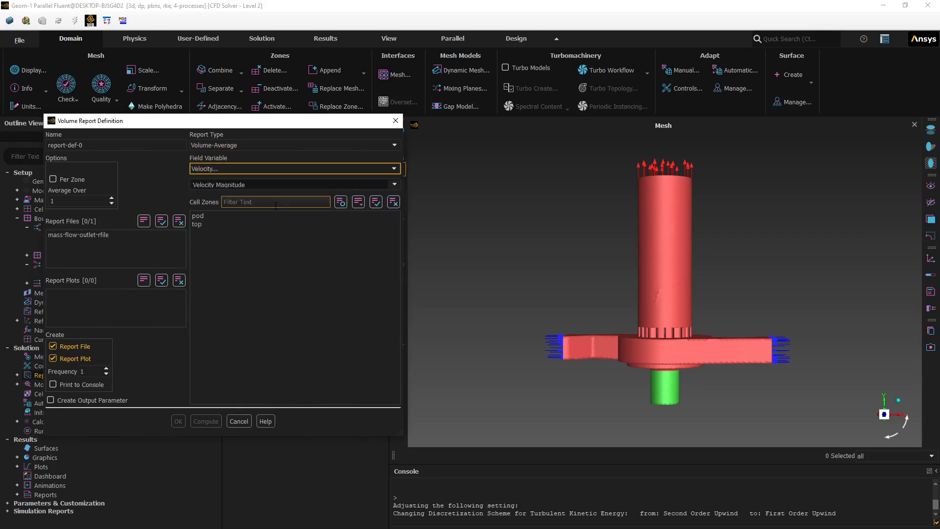
click(195, 216)
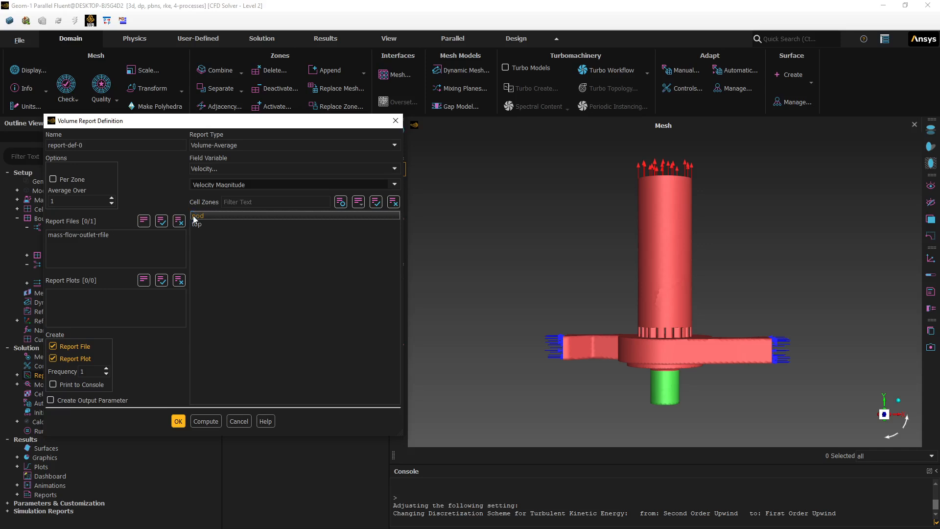
click(178, 421)
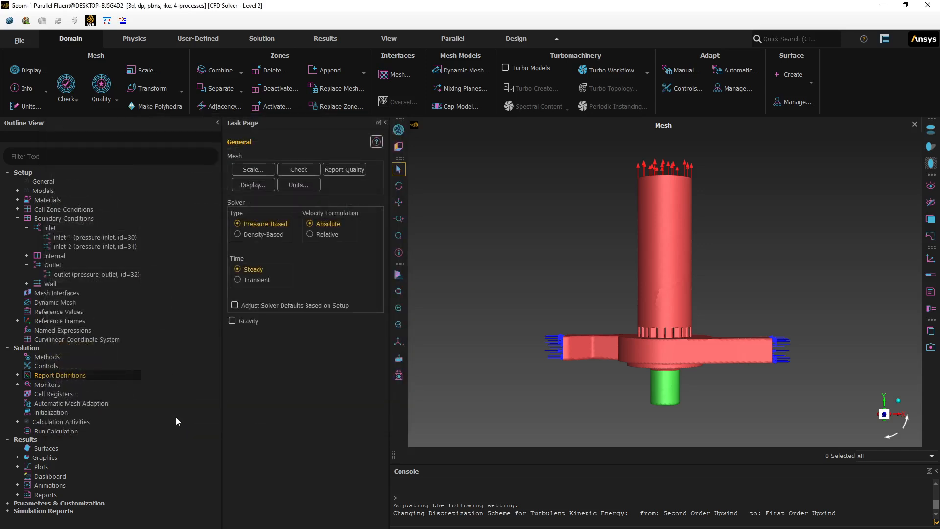
Set the number of iterations to 200, then initialize and run the calculation to completion
click(45, 412)
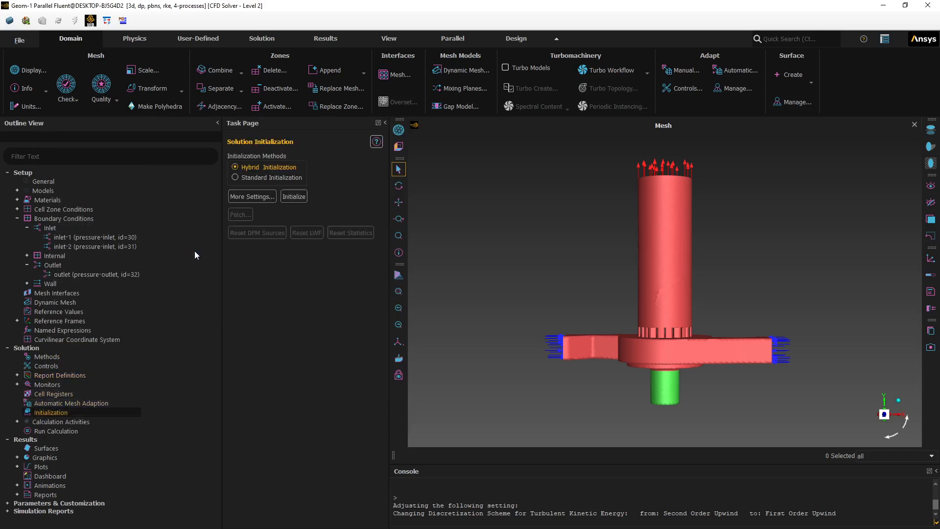
click(49, 431)
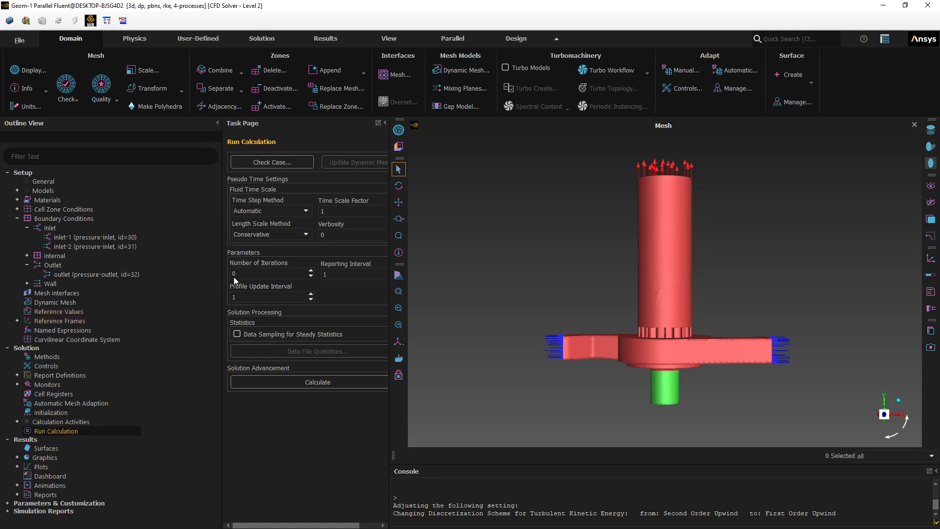
double_click(234, 273)
text(200)
right_click(54, 431)
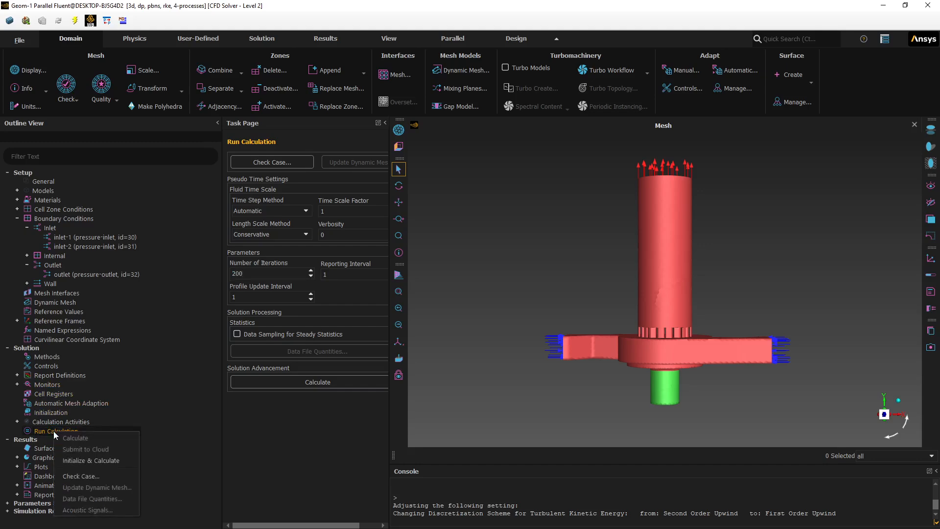
click(68, 461)
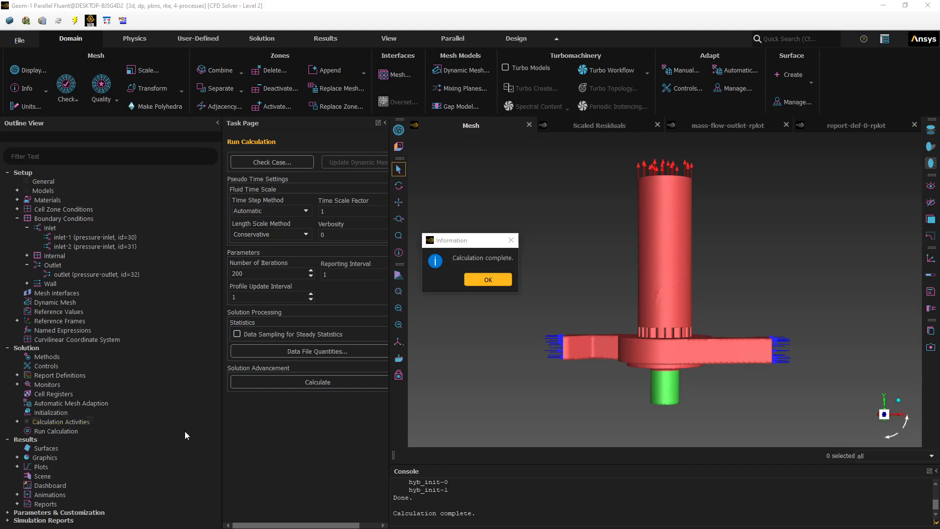
click(473, 282)
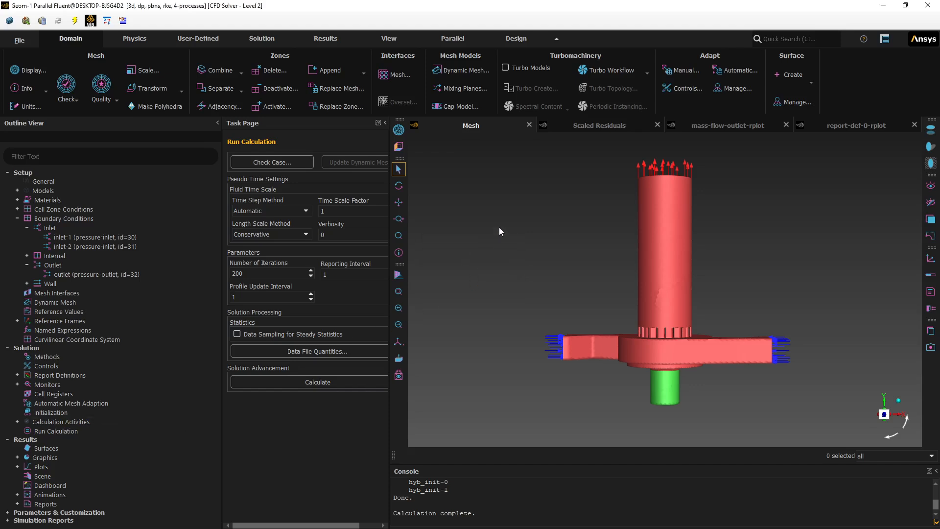
Examine the mass-flow-outlet plot and the volume-average velocity plot over the iterations
click(696, 125)
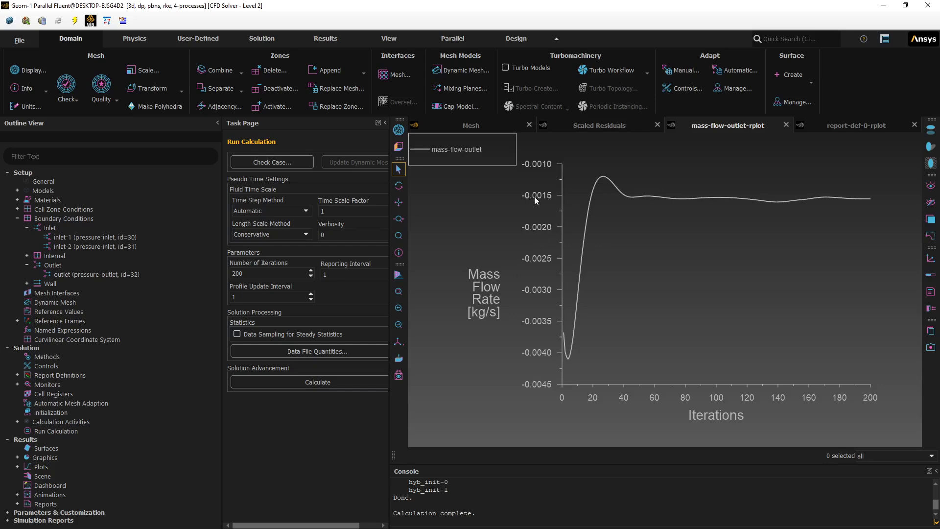
click(850, 125)
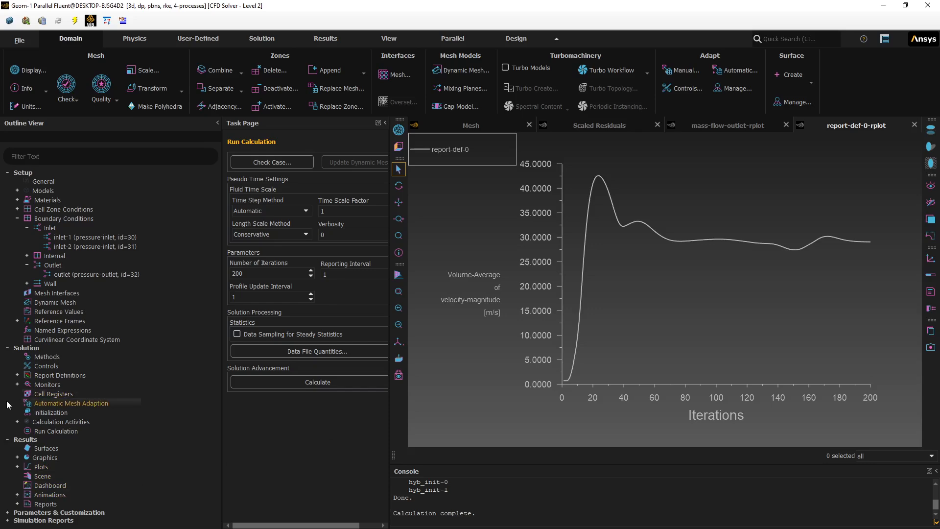
Create a pathlines graphic coloured by Velocity Magnitude and released from inlet-1 and inlet-2
click(18, 458)
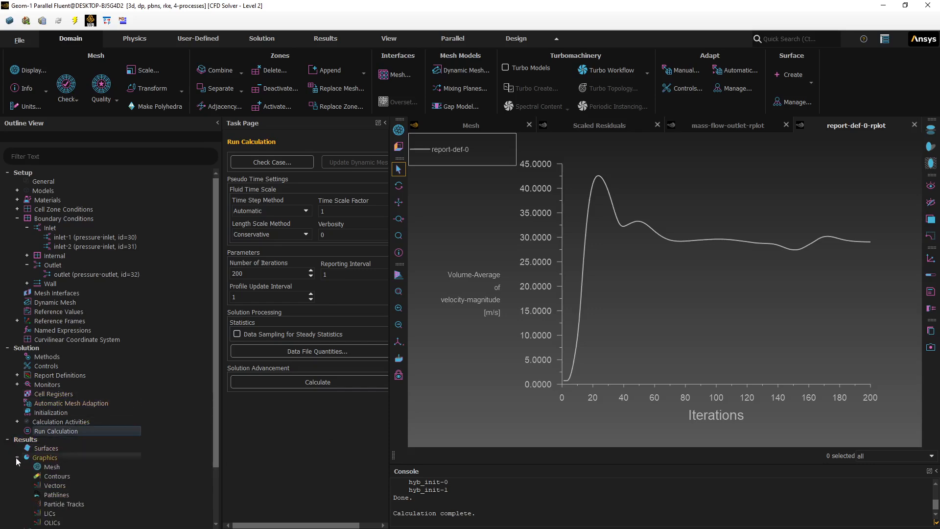
right_click(60, 495)
click(81, 422)
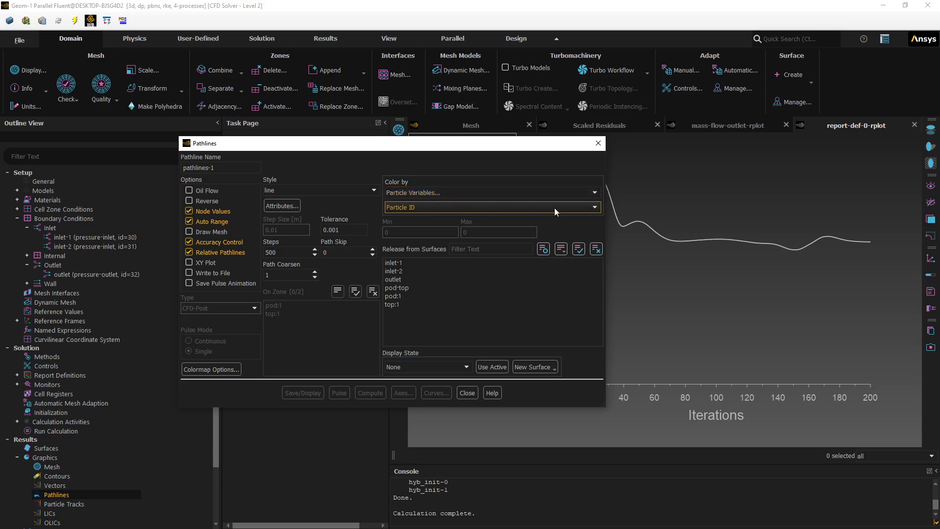
click(596, 208)
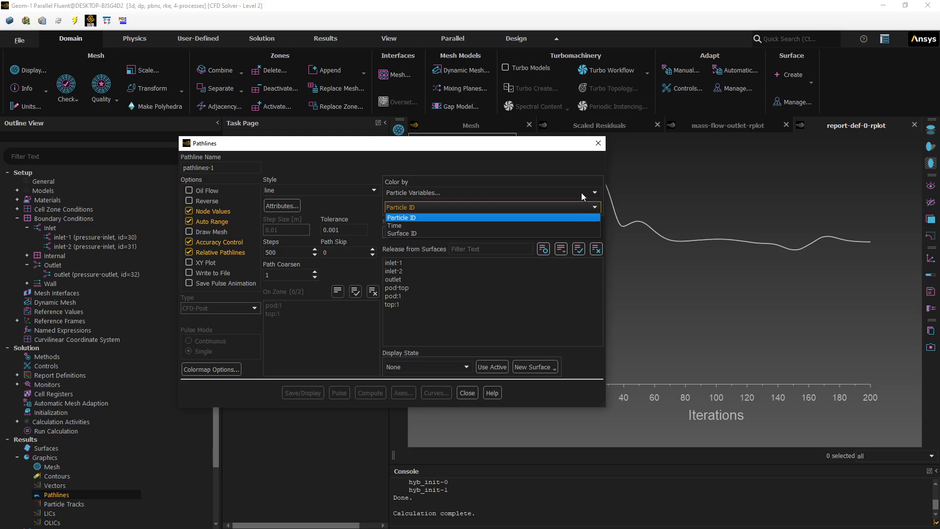
click(582, 193)
click(582, 193)
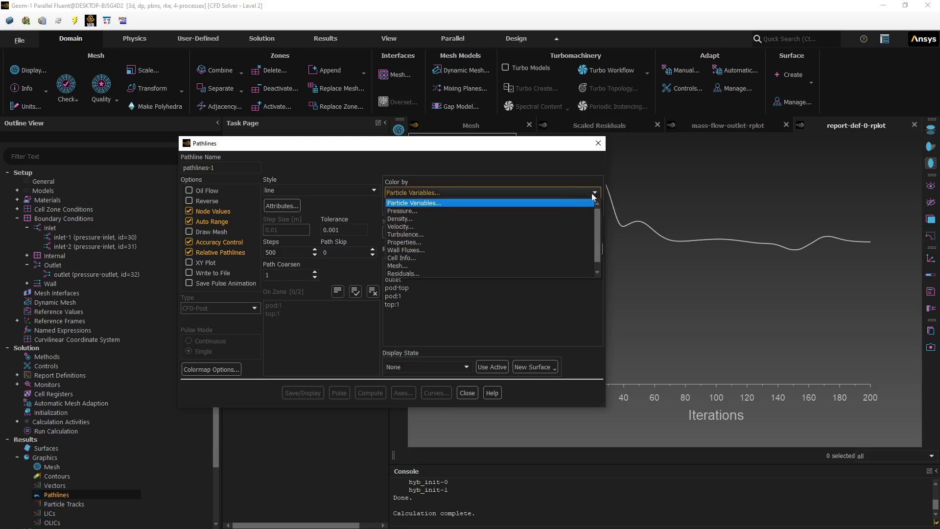
click(569, 228)
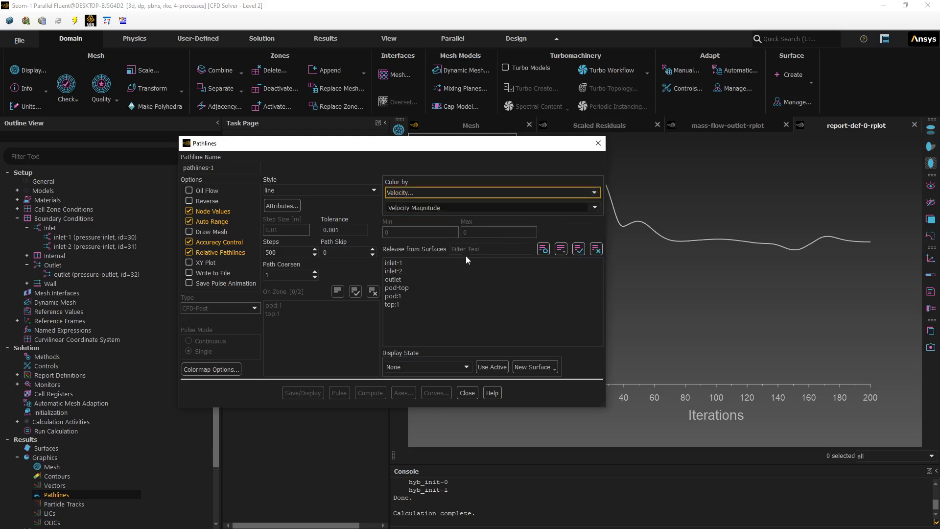
click(404, 263)
click(398, 270)
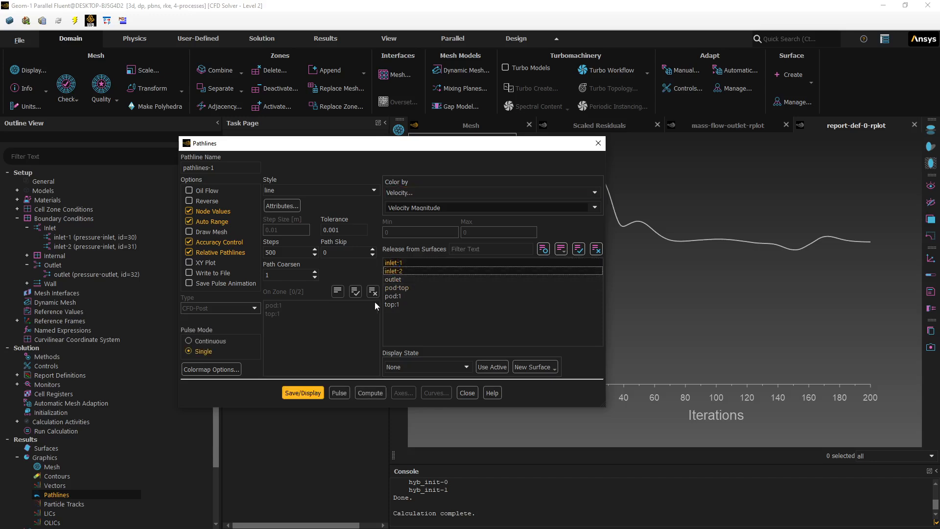
Set the pathline steps to 5000, then save and display the pathlines
click(281, 252)
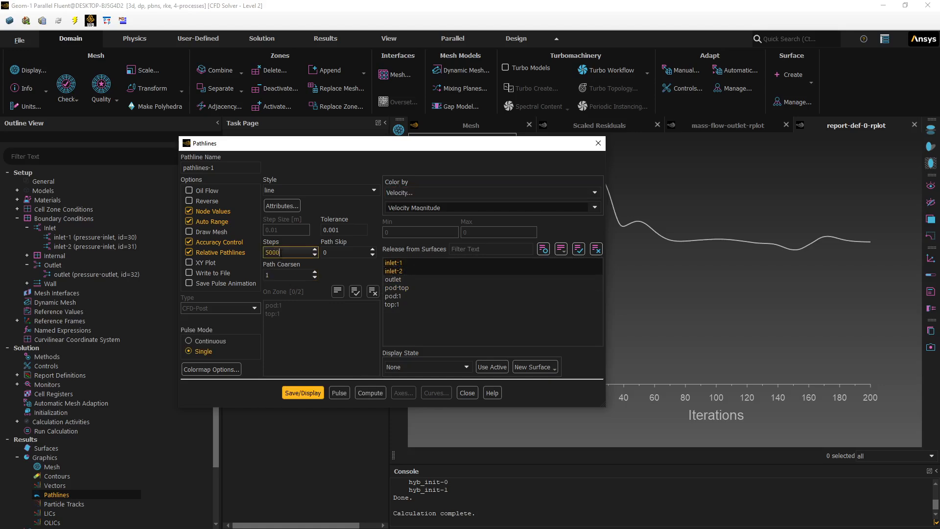
text(0)
click(306, 391)
click(467, 393)
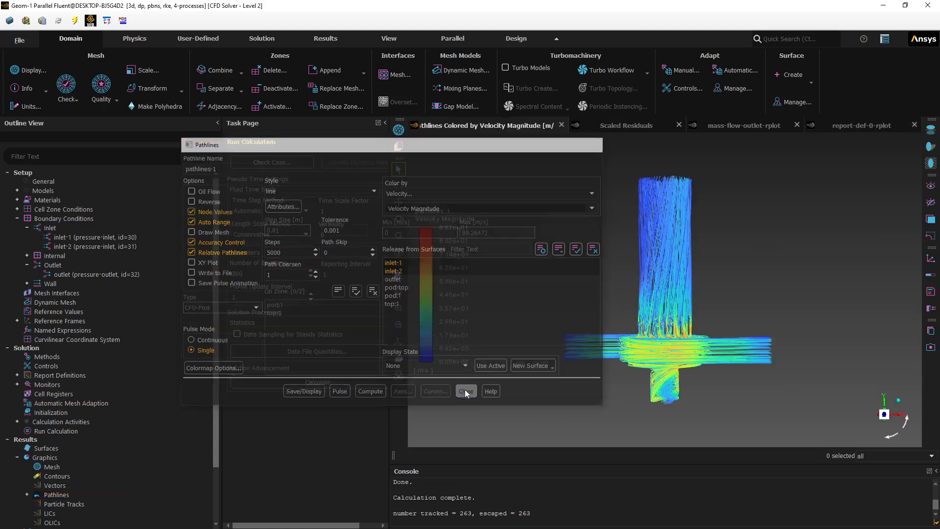
drag(672, 272, 588, 269)
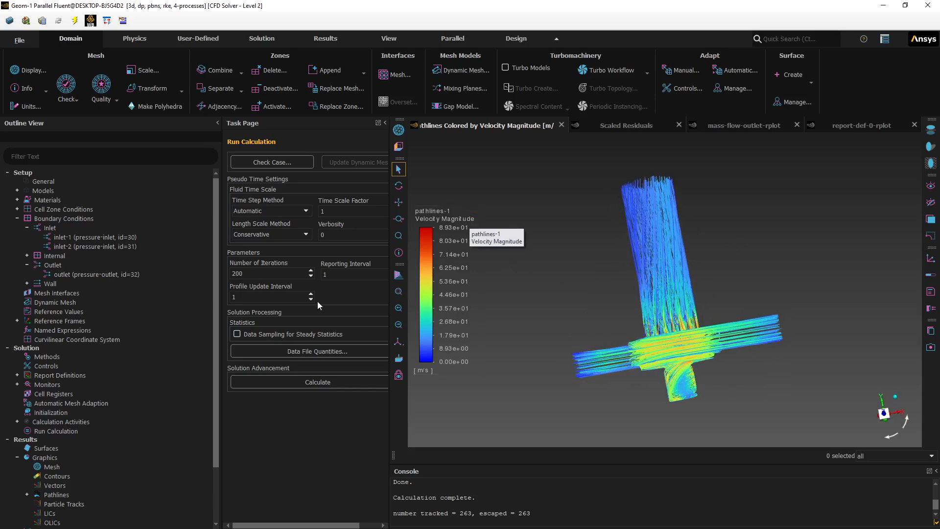
Set the colormap number format type of pathlines-1 to general
click(27, 495)
double_click(66, 504)
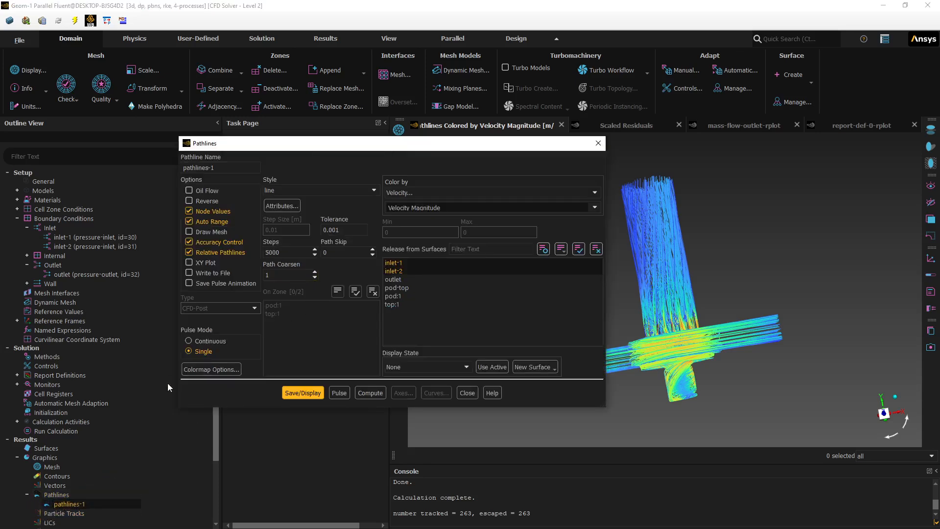
click(192, 372)
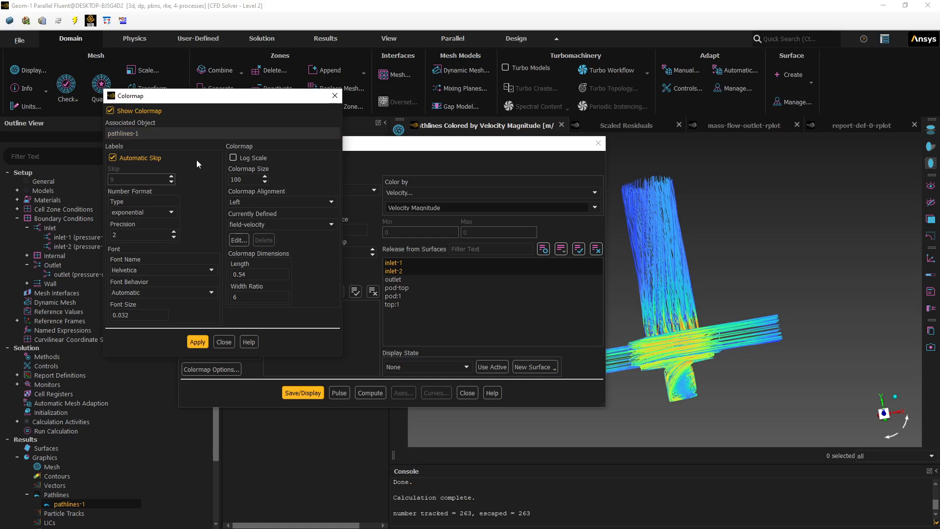
click(177, 208)
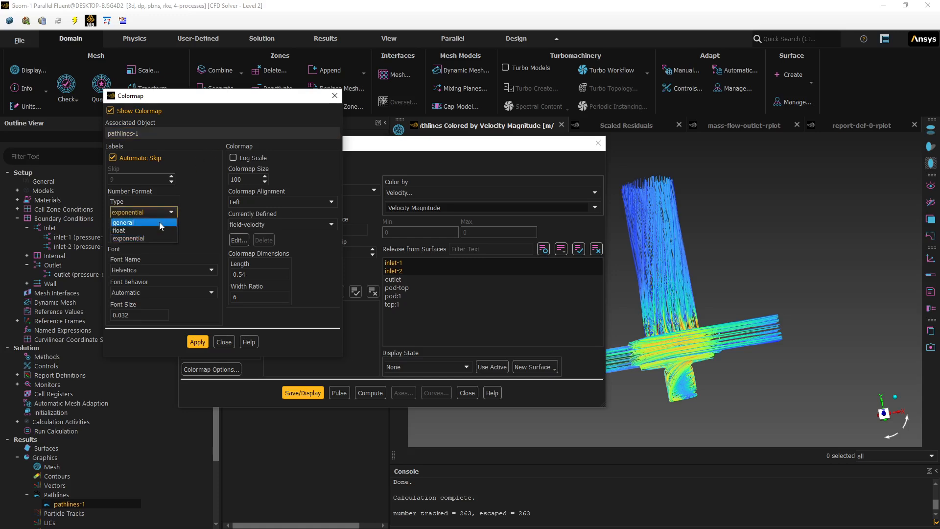
click(159, 222)
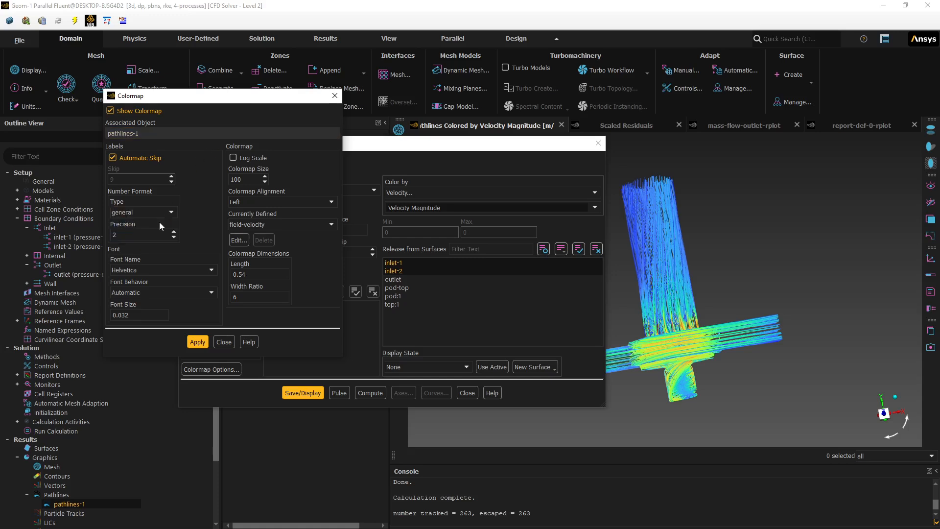
Set the colormap length of pathlines-1 to 0.8 and apply the colormap options
click(203, 291)
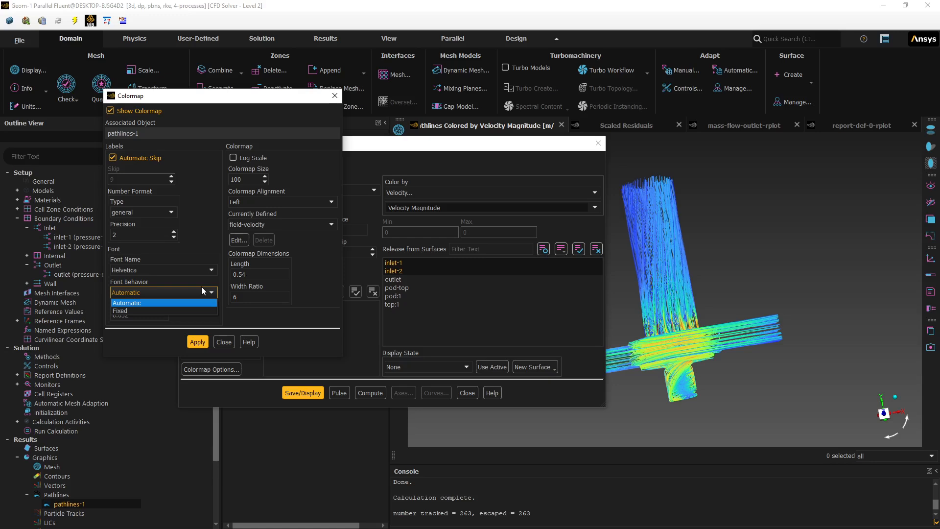
click(225, 267)
click(240, 274)
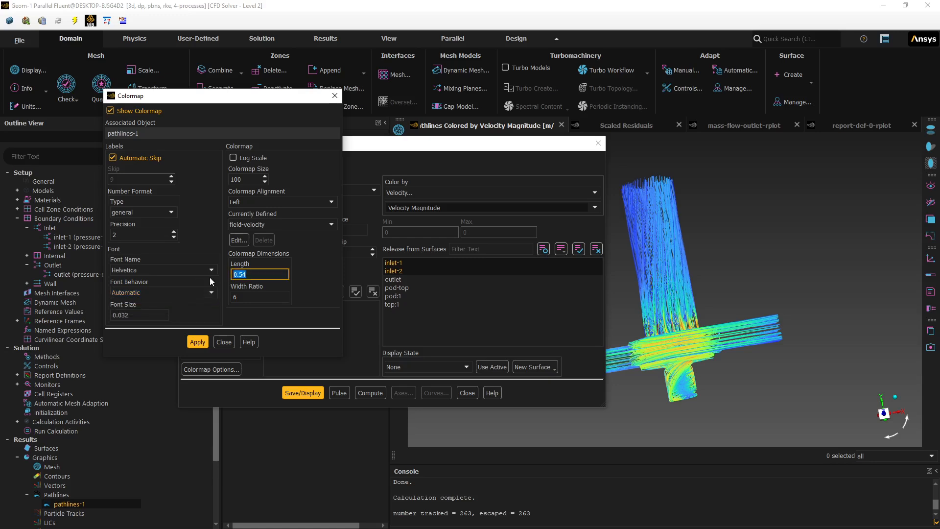
text(8)
key(BackSpace)
text(.8)
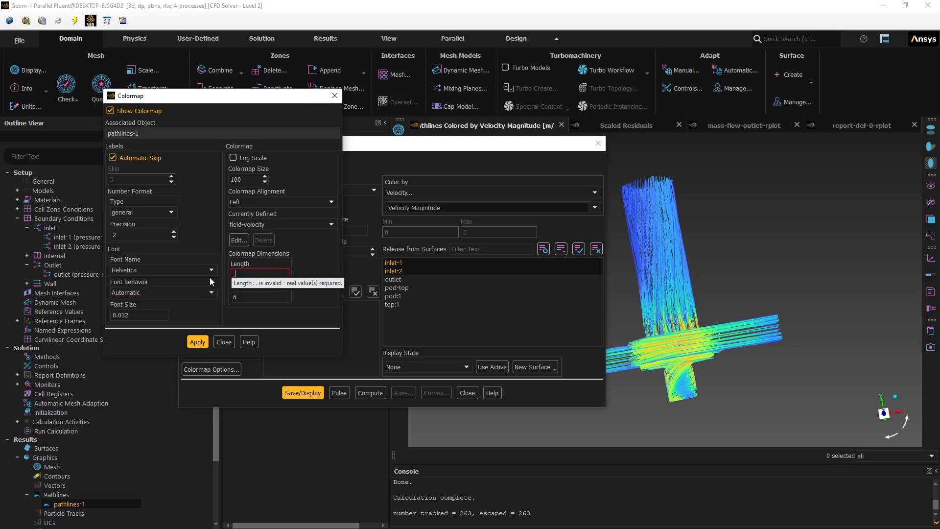
click(194, 343)
click(226, 341)
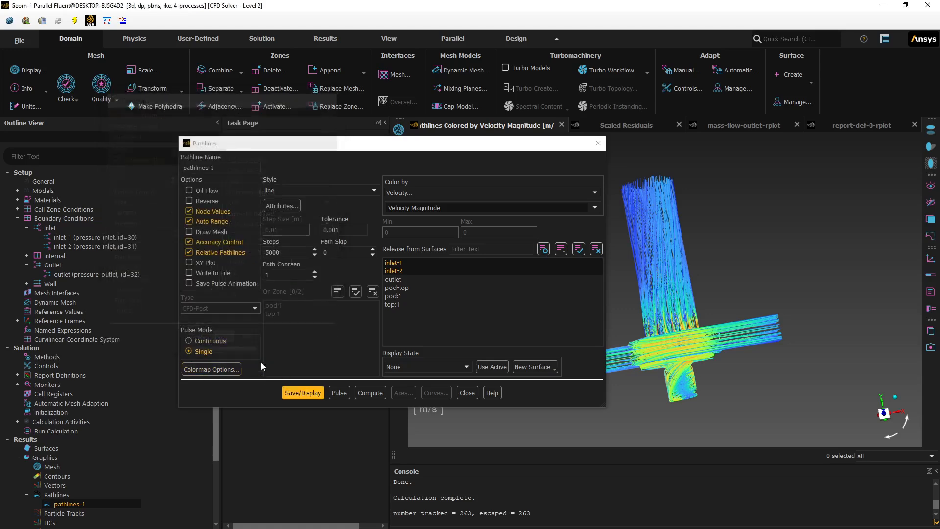
Examine the velocity pathlines up close around the pod and the base of the tall cylinder, then close the pathline settings
drag(329, 143, 104, 132)
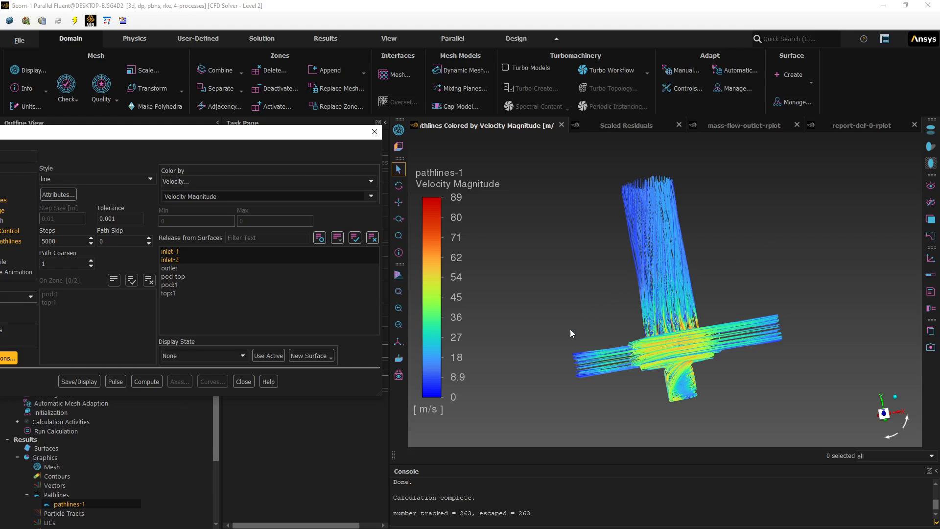
drag(575, 324, 556, 354)
scroll(633, 336, up, 9)
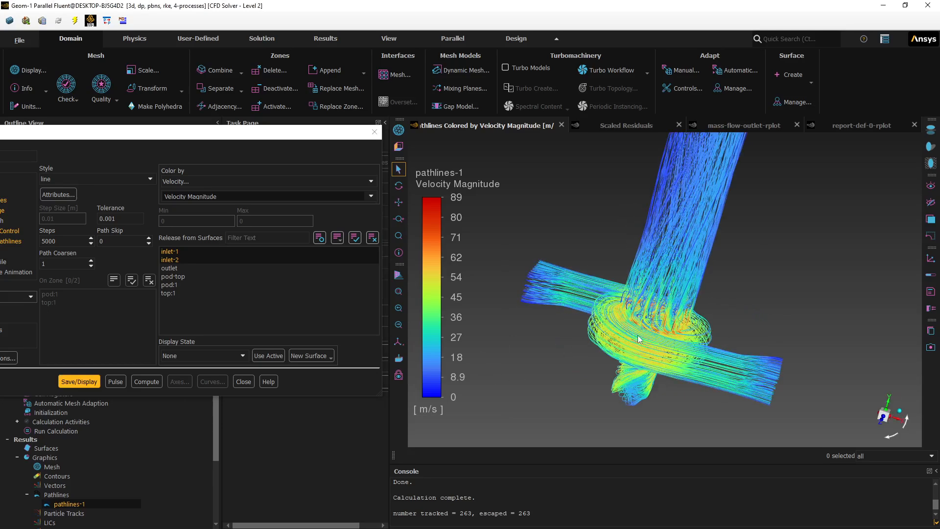
drag(633, 337, 663, 315)
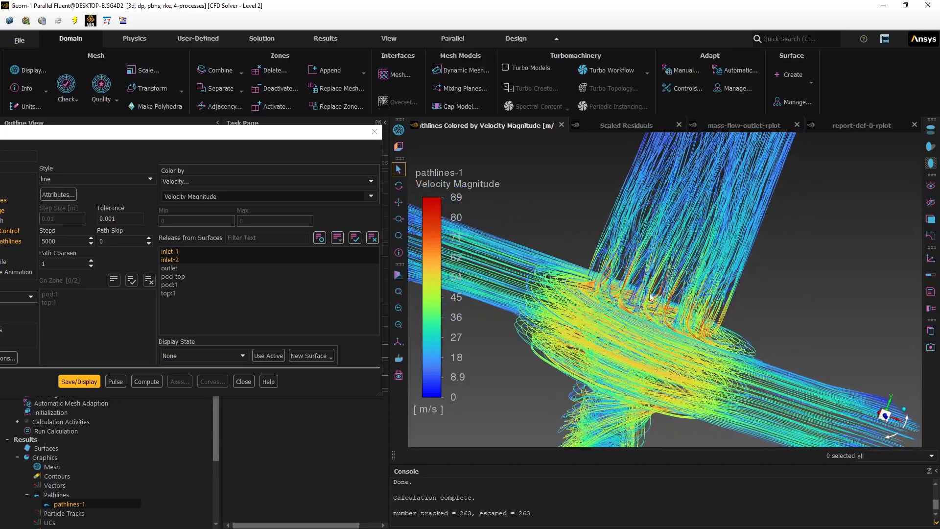
drag(615, 276, 600, 265)
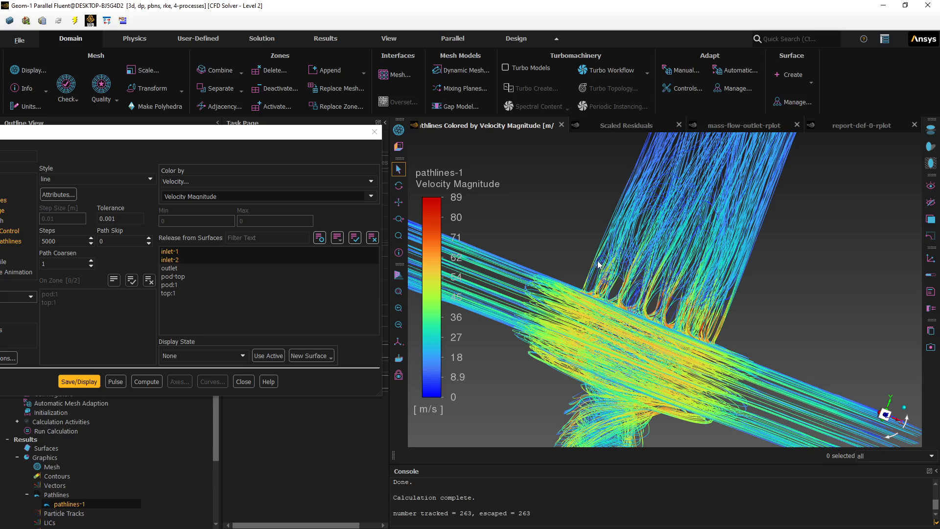
scroll(598, 264, down, 5)
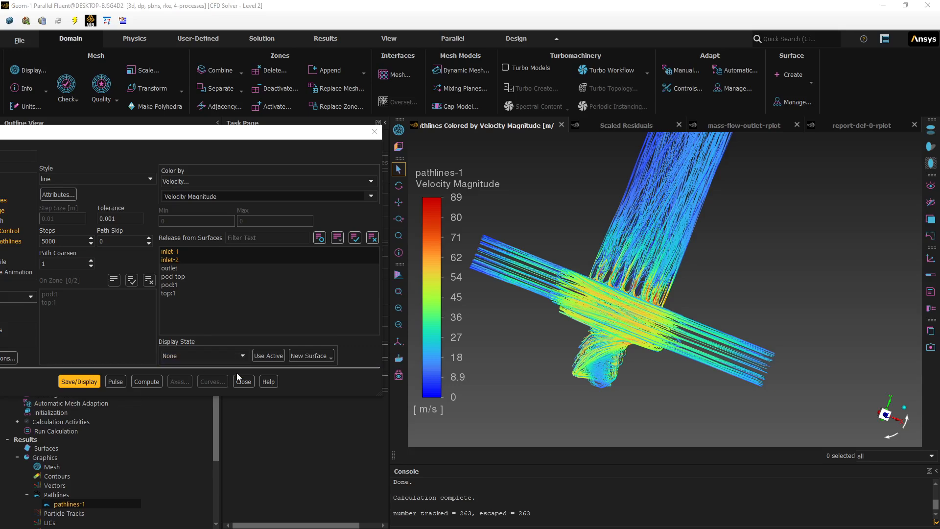
click(242, 382)
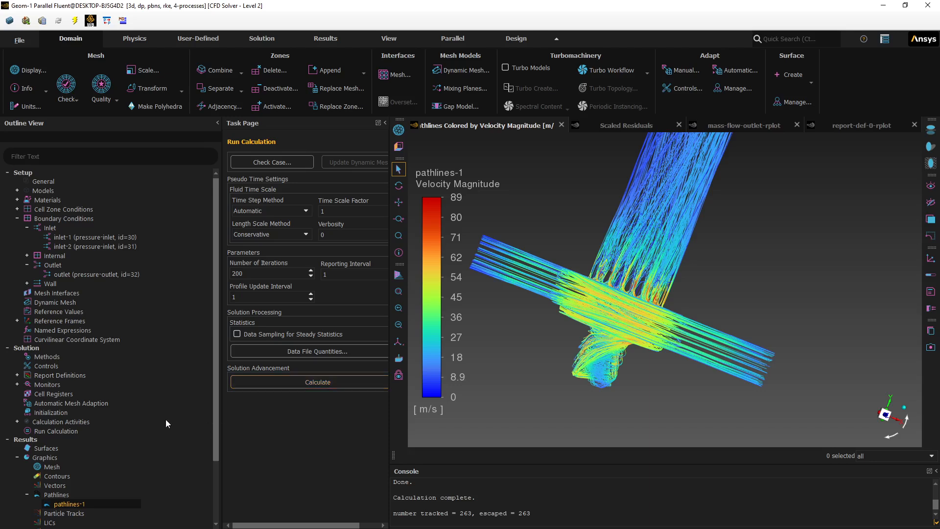
Create a turbulence contour of Wall Yplus on all six surfaces, then save and display it
right_click(46, 474)
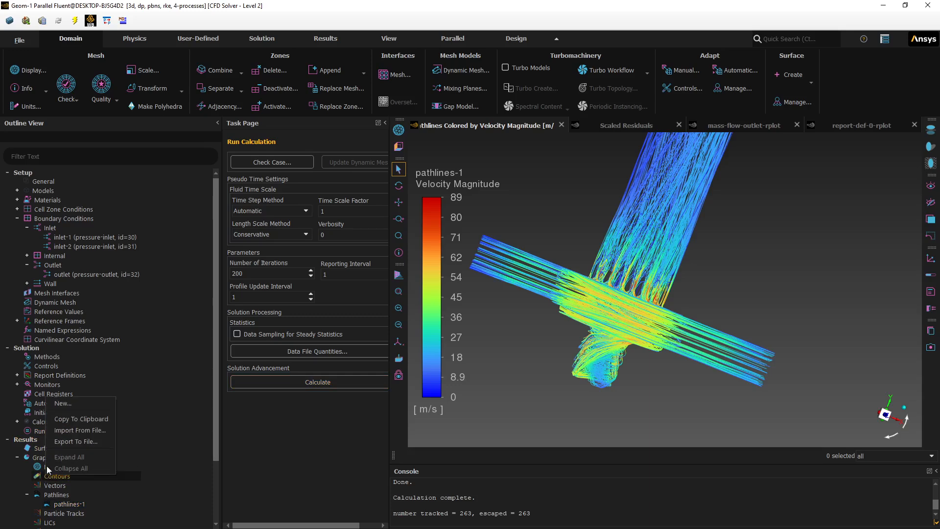
click(66, 403)
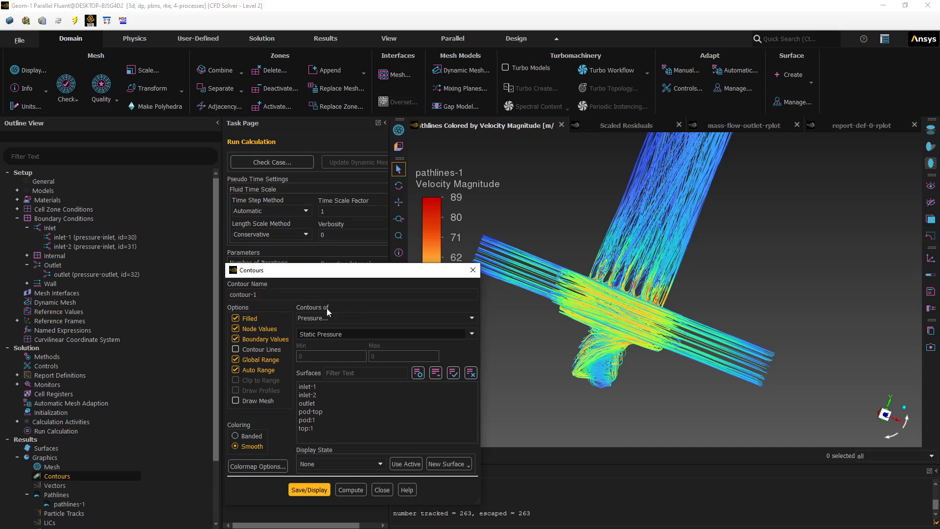
click(472, 318)
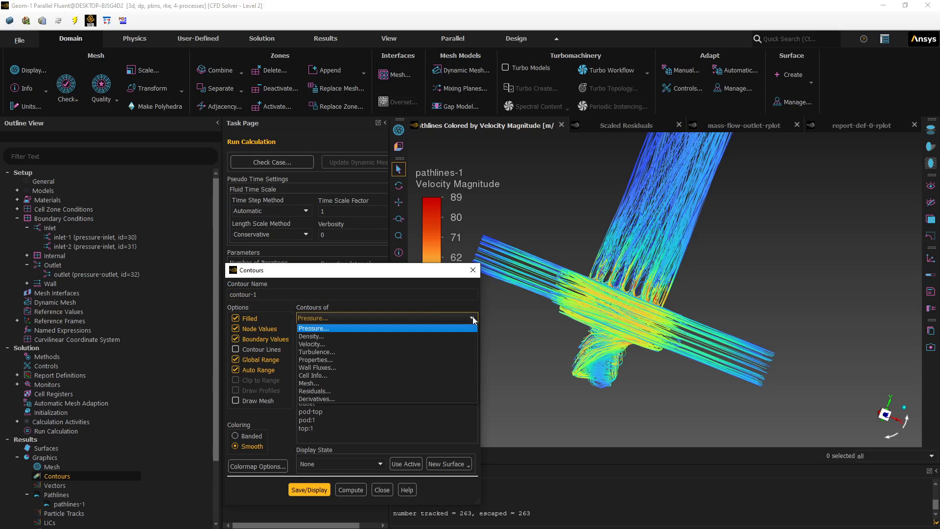
click(430, 350)
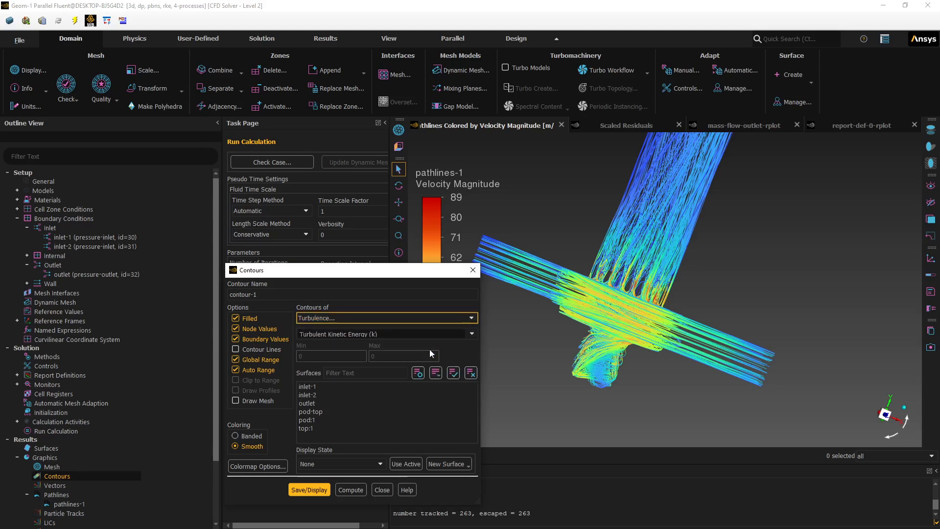
click(472, 334)
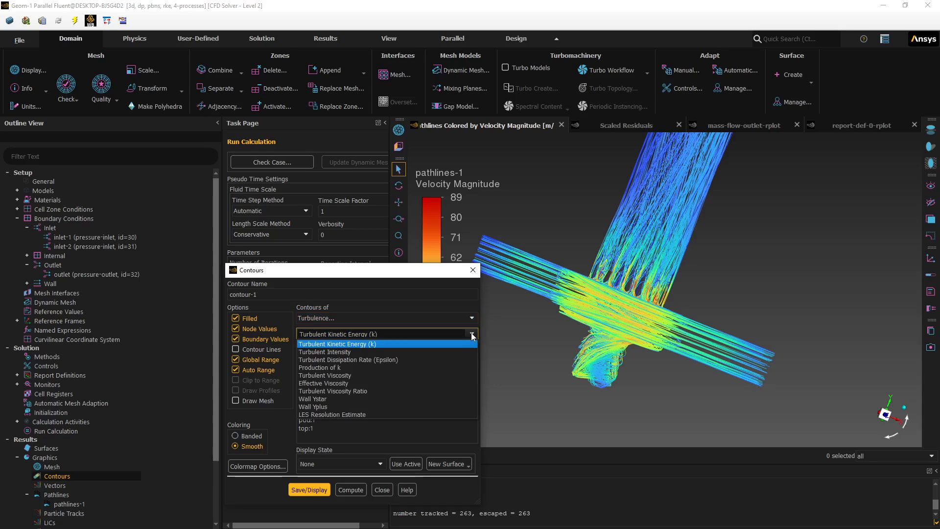
click(384, 405)
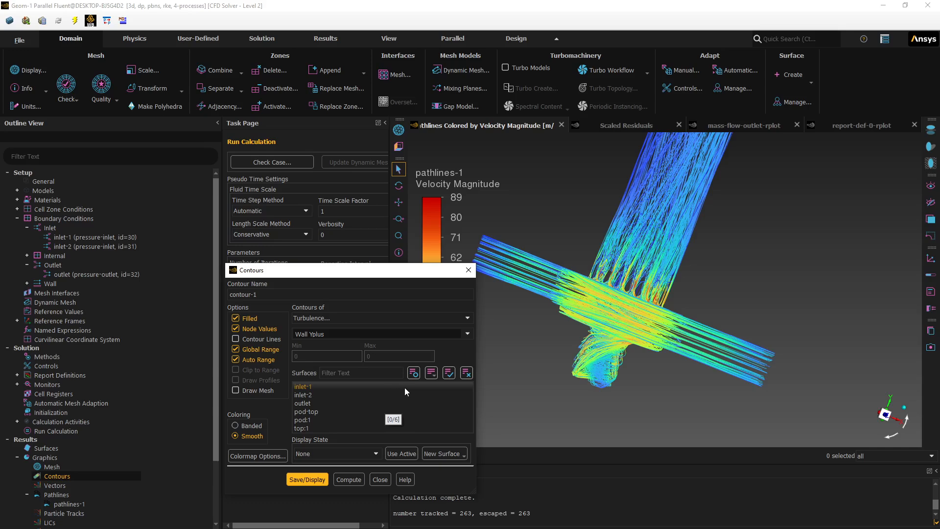
click(449, 373)
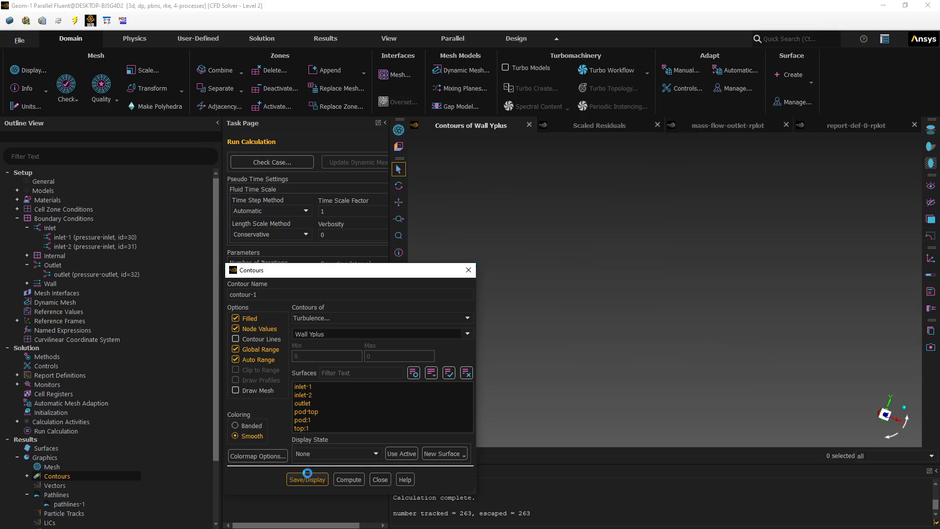
drag(368, 277, 232, 238)
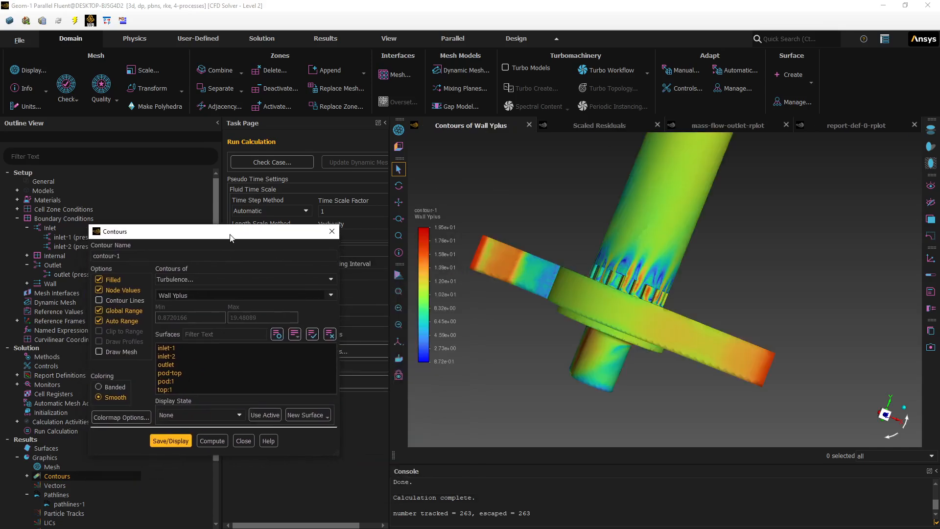
Set the contour's colormap number format to general and its length to 0.8, apply, and close the colormap and contour settings
click(111, 417)
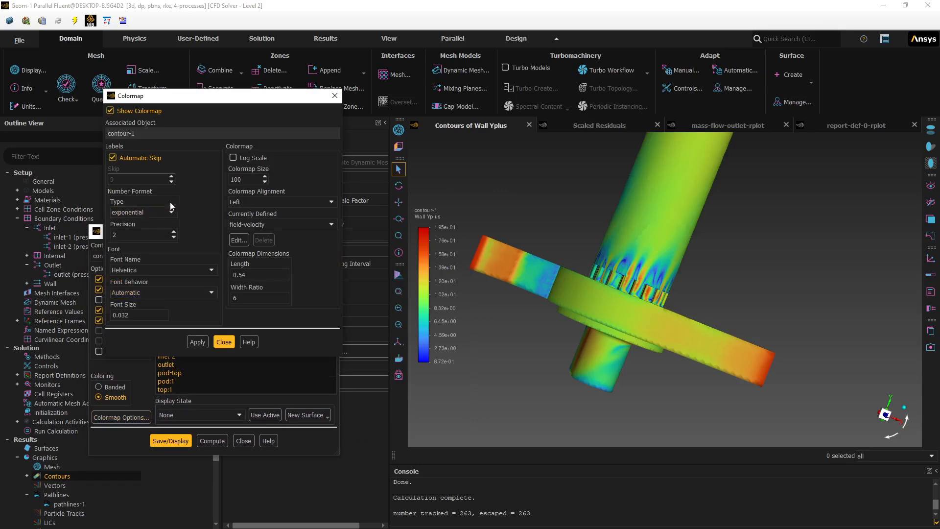
click(173, 213)
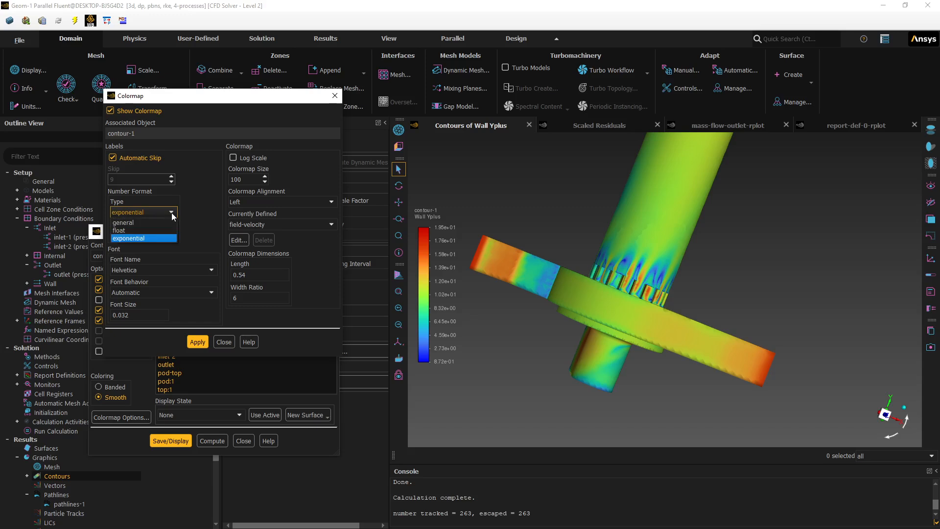
click(155, 222)
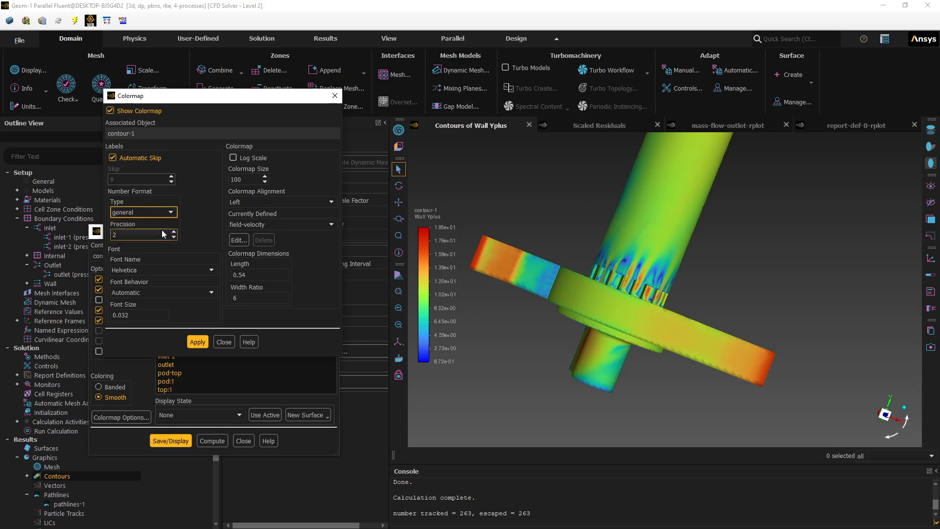
drag(247, 275, 215, 277)
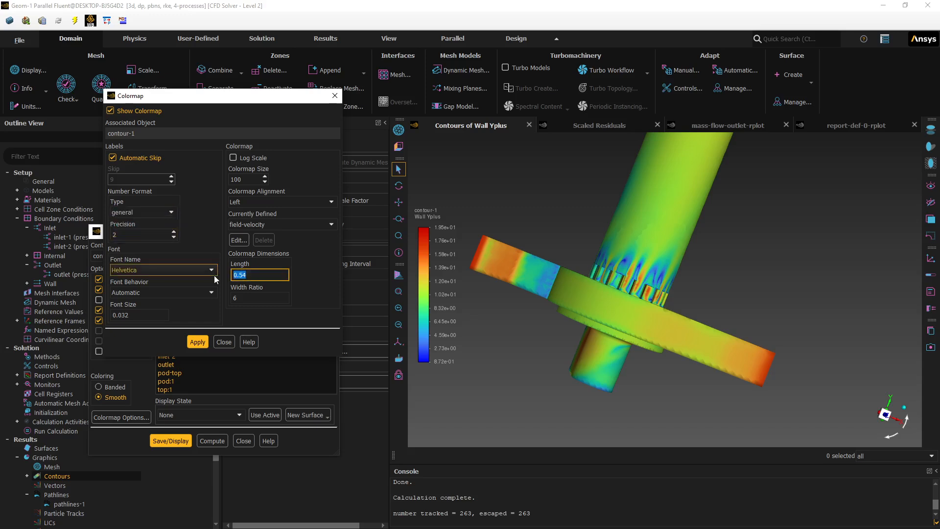
text(.8)
click(193, 342)
click(224, 342)
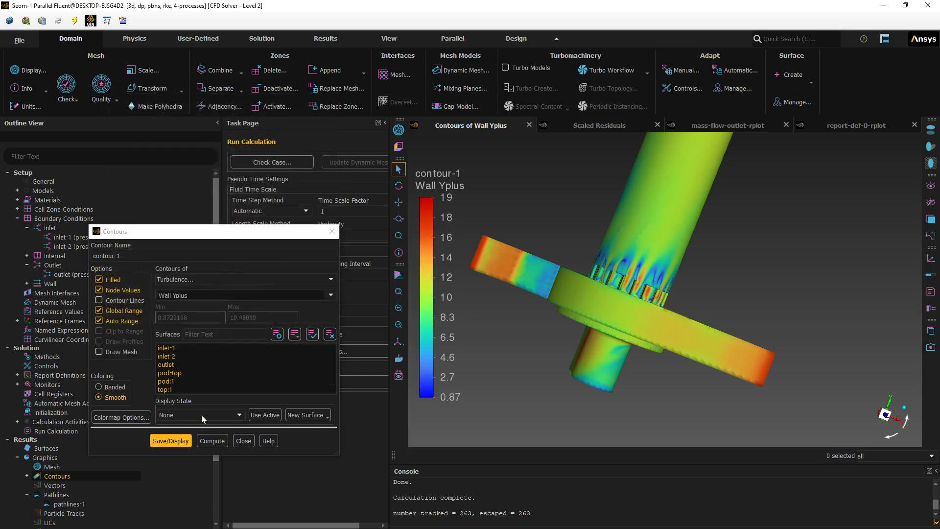
click(244, 441)
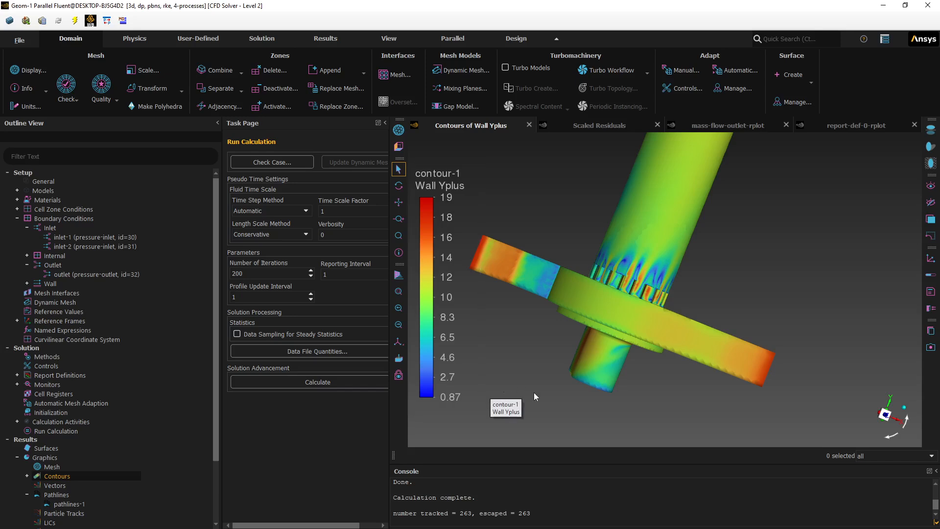
Examine the Wall Yplus contours from several angles and up close around the pod, the rectangular duct ends and the cylinder base
drag(536, 389, 670, 385)
drag(562, 382, 457, 328)
drag(567, 325, 496, 388)
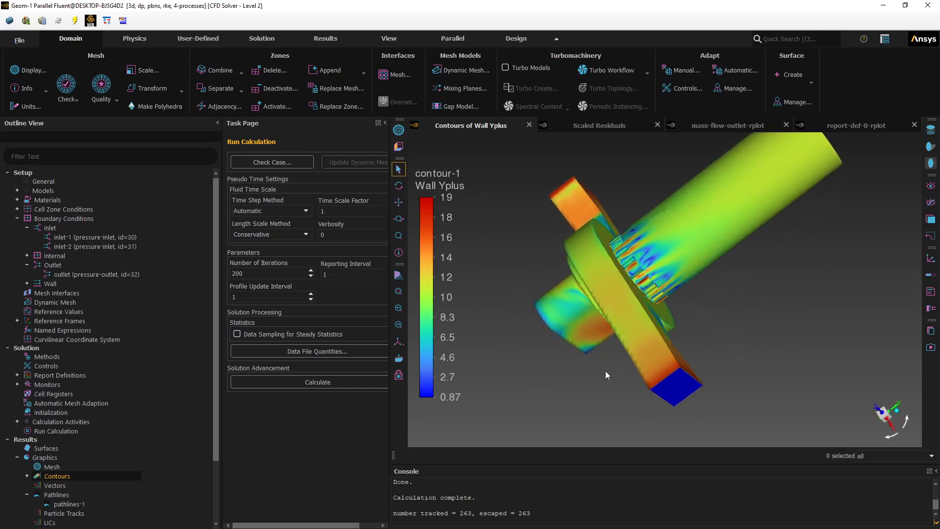
drag(606, 373, 523, 379)
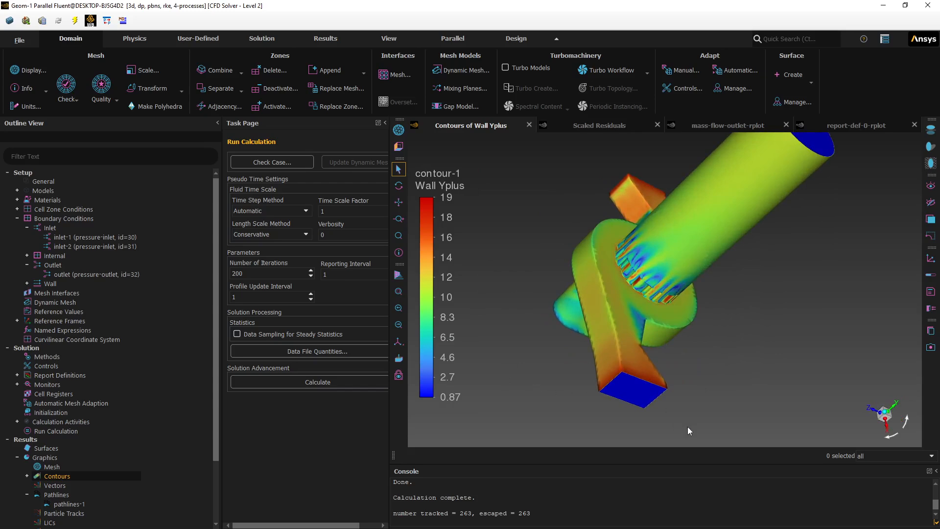
scroll(696, 390, up, 2)
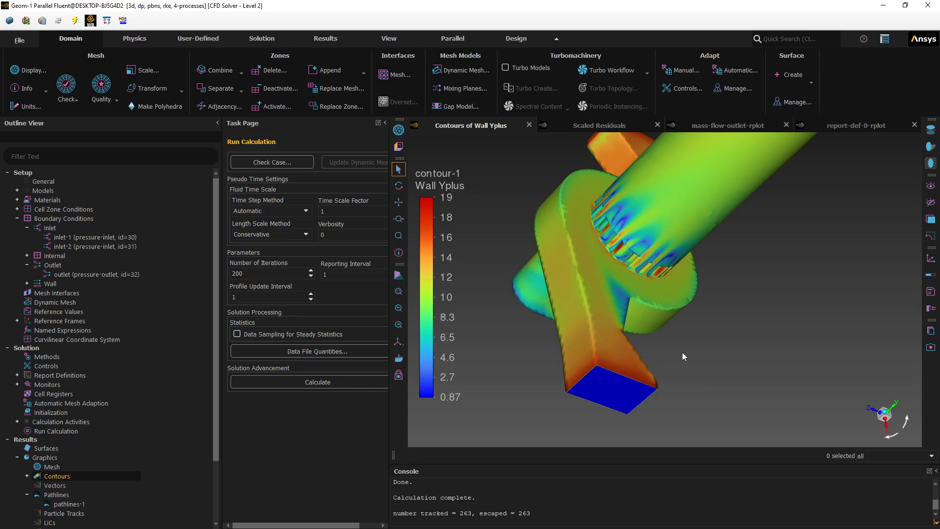
scroll(682, 352, up, 2)
scroll(683, 359, up, 2)
scroll(667, 363, up, 2)
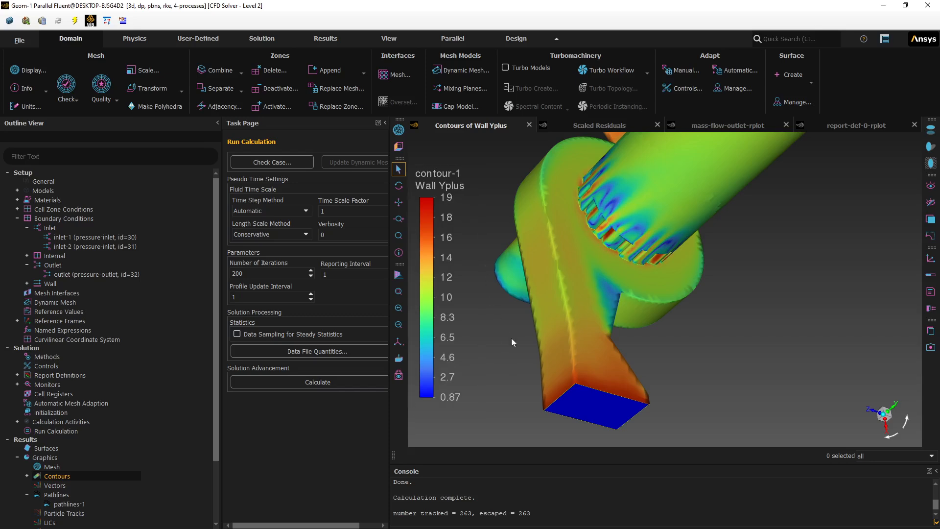
drag(512, 338, 516, 272)
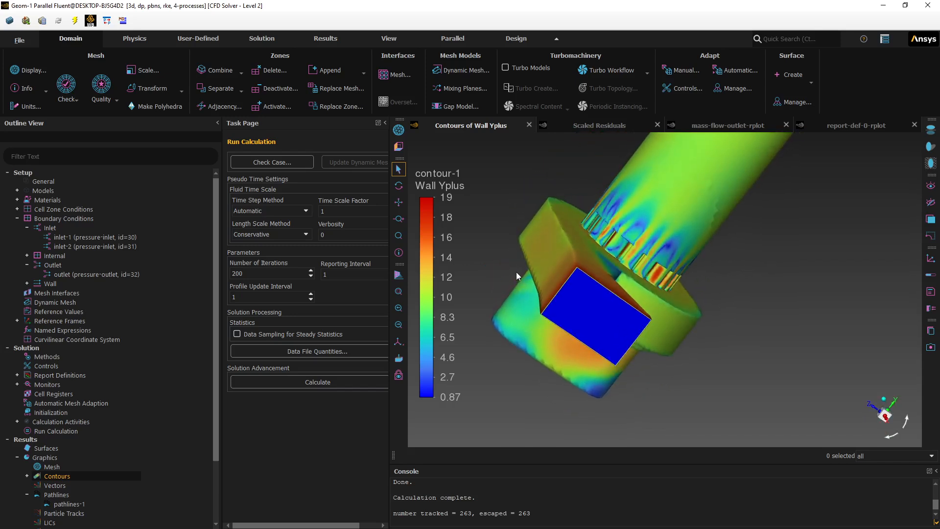